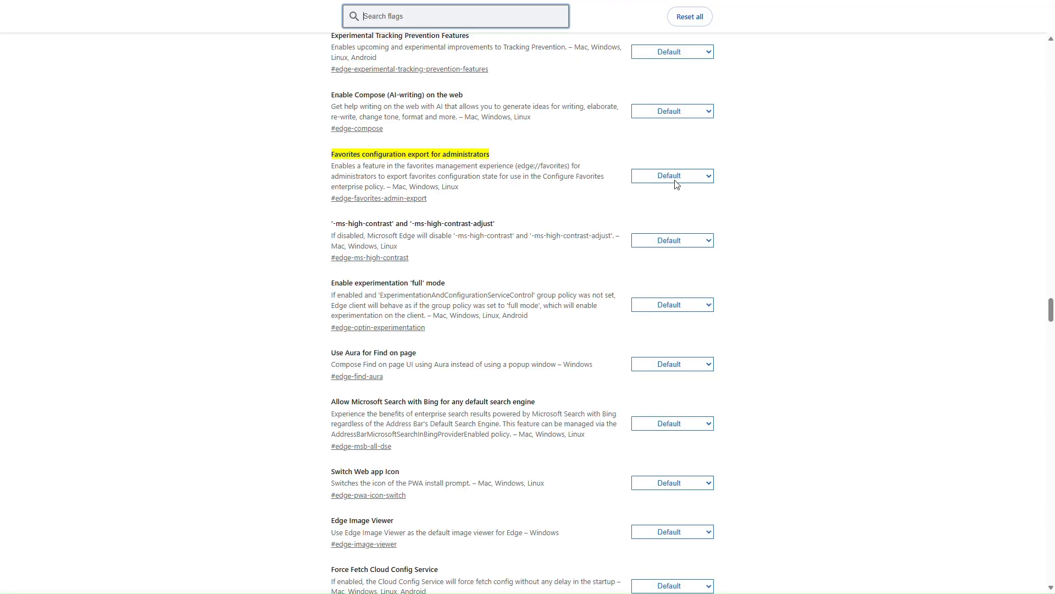
Enable the "Favorites configuration export for administrators" flag and restart Microsoft Edge.
{"action": "left_click", "coordinate": [677, 175]}
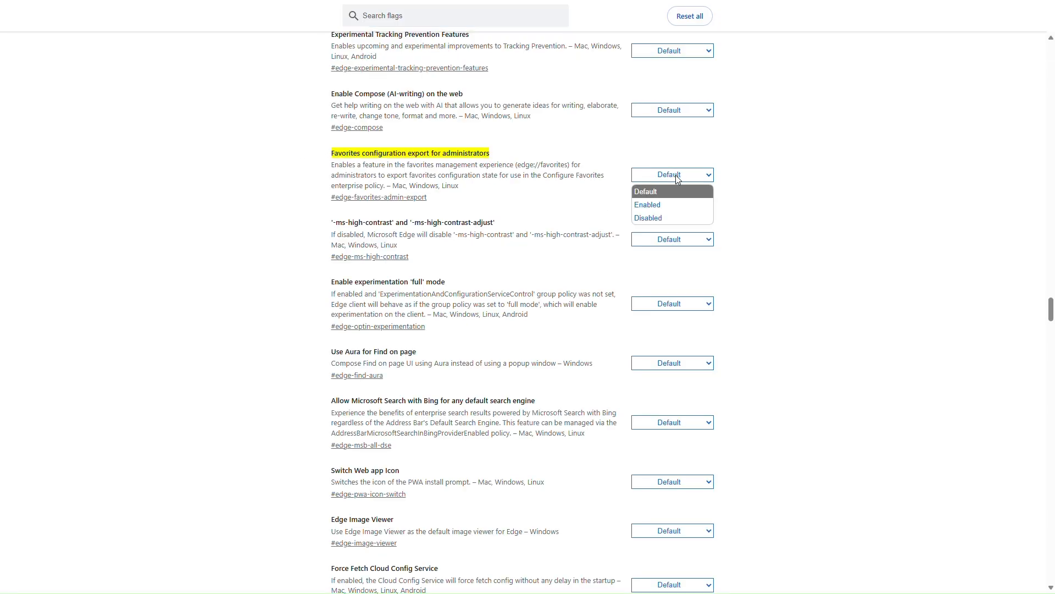
{"action": "left_click", "coordinate": [663, 205]}
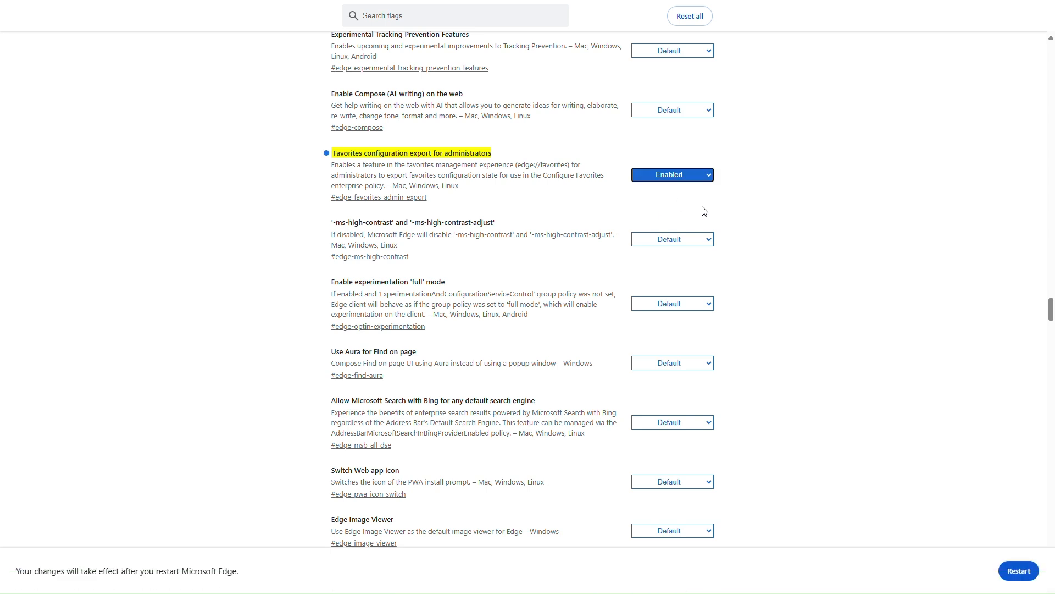
{"action": "left_click", "coordinate": [1017, 573]}
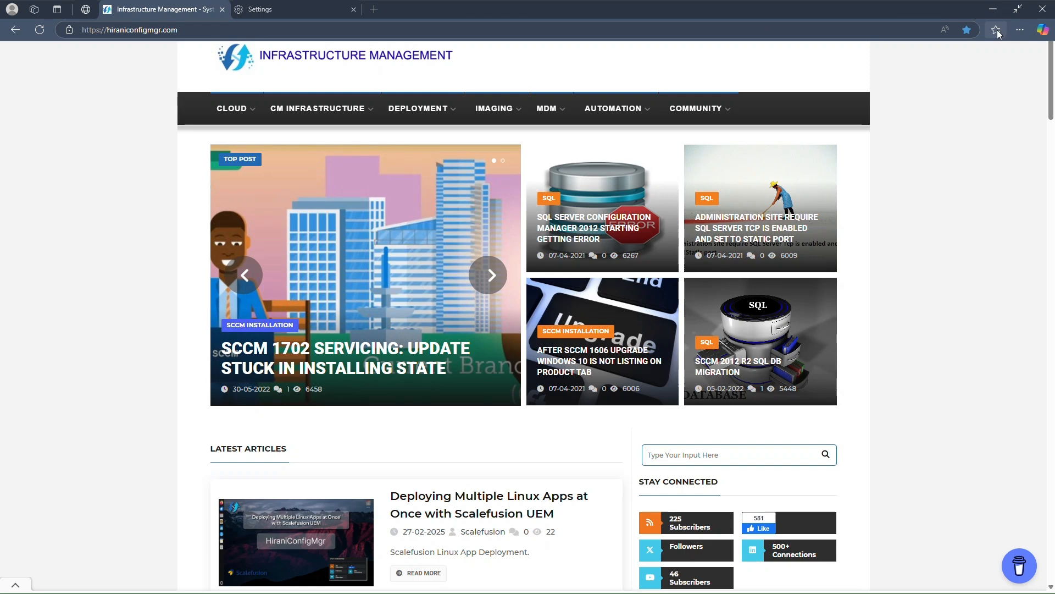
Look over the saved favourites list and open the edge://favorites/ management page.
{"action": "left_click", "coordinate": [997, 30]}
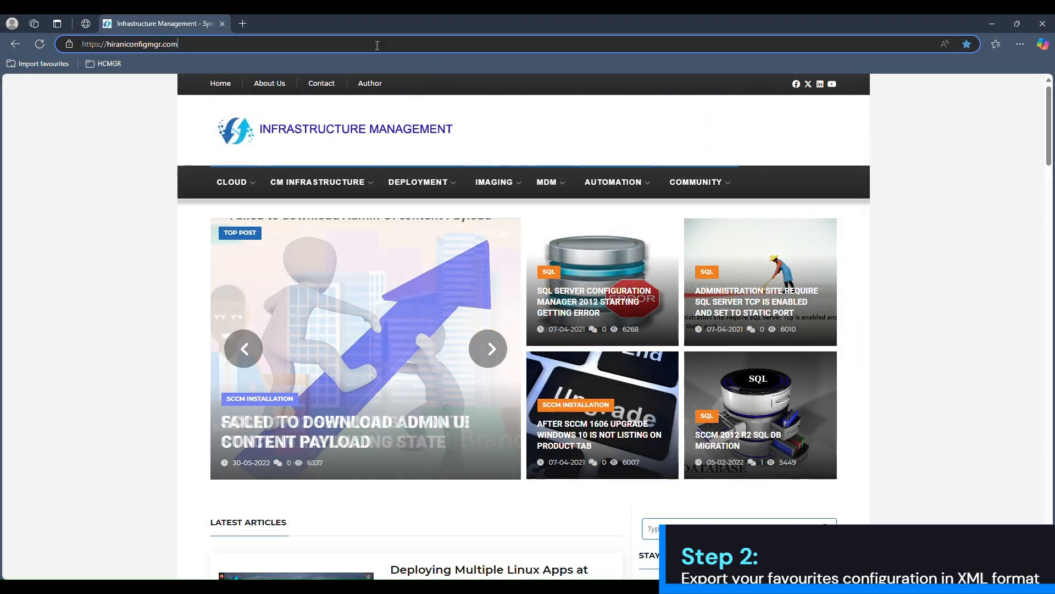
{"action": "left_click", "coordinate": [377, 44]}
{"action": "type", "text": "edge://favorites/"}
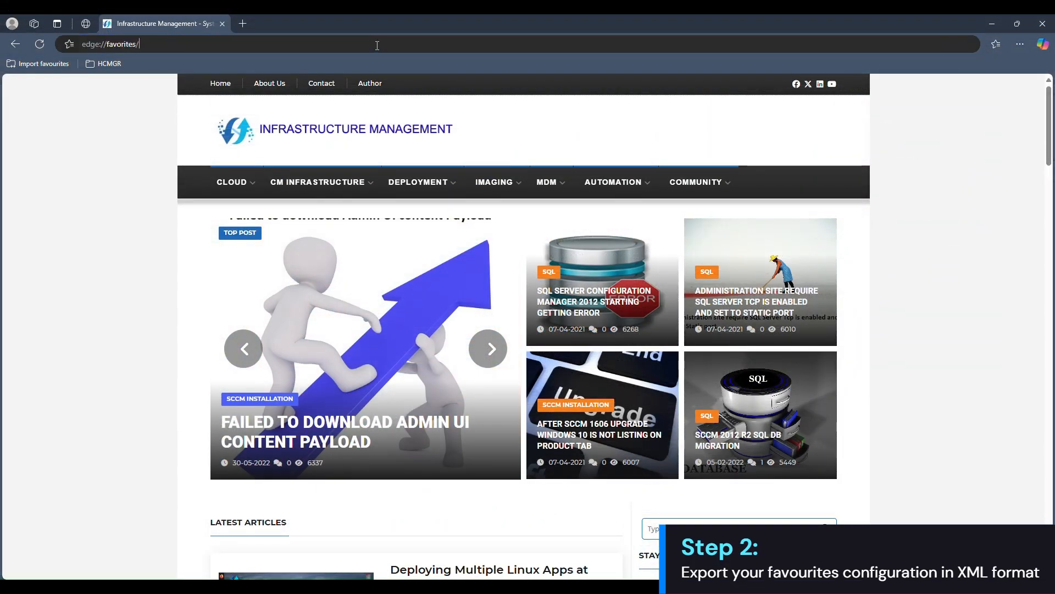
{"action": "key", "text": "Return"}
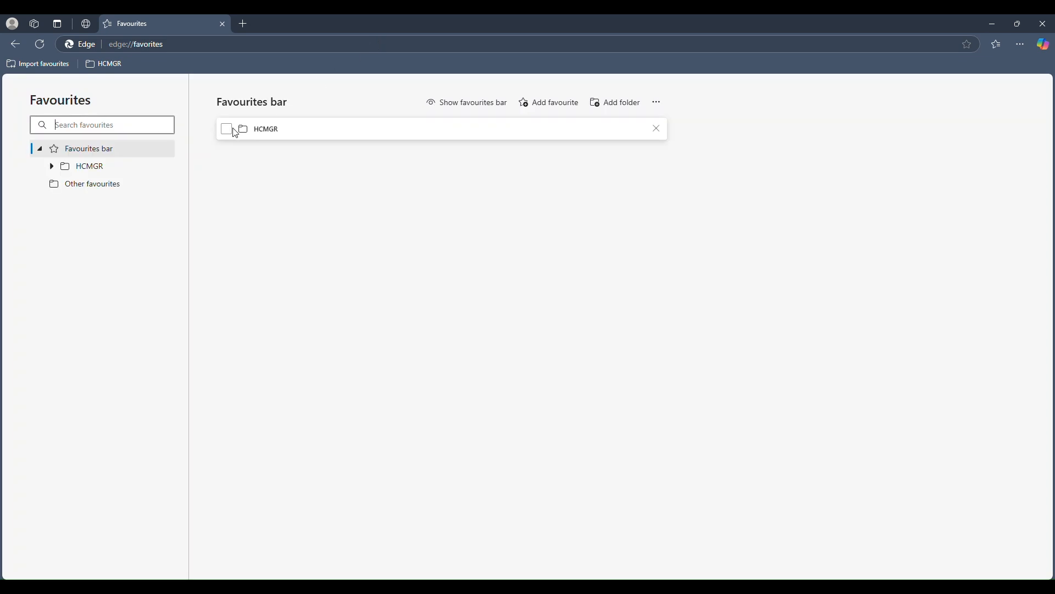
Select the HCMGR folder on the Favourites bar and open the favourites configuration export.
{"action": "left_click", "coordinate": [228, 133]}
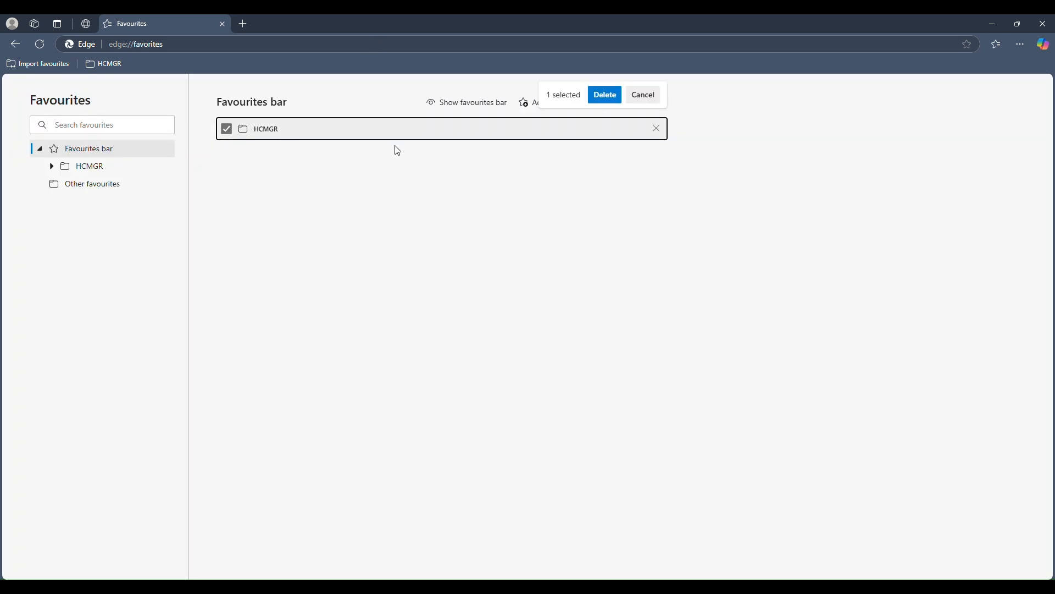
{"action": "left_click", "coordinate": [652, 112]}
{"action": "left_click", "coordinate": [729, 179]}
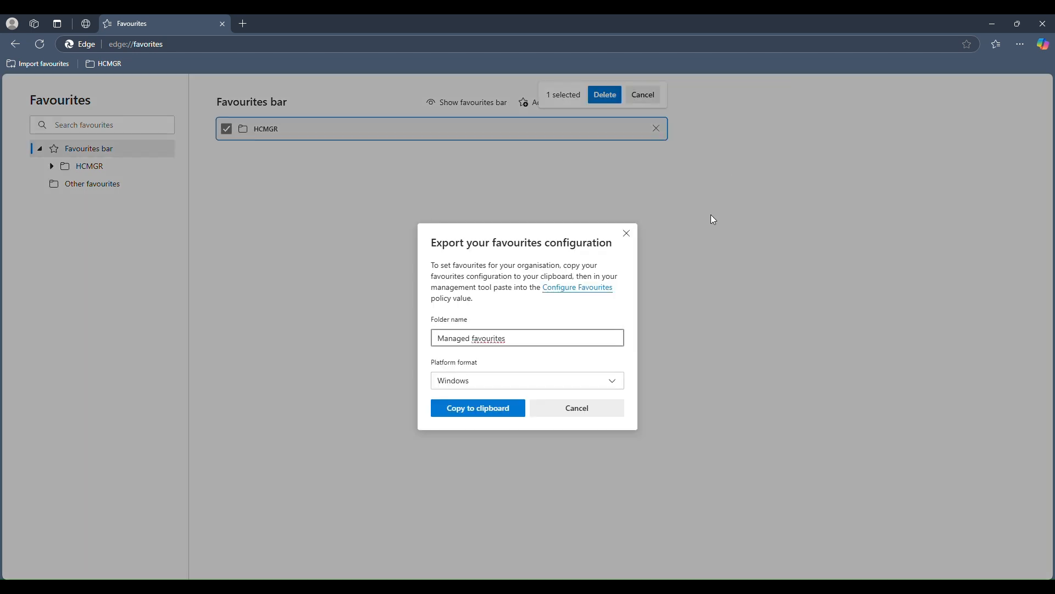
Name the export folder "HCMGR Managed favourites" with Windows as platform format and copy the configuration to the clipboard.
{"action": "left_click", "coordinate": [439, 338]}
{"action": "type", "text": "HCMGR"}
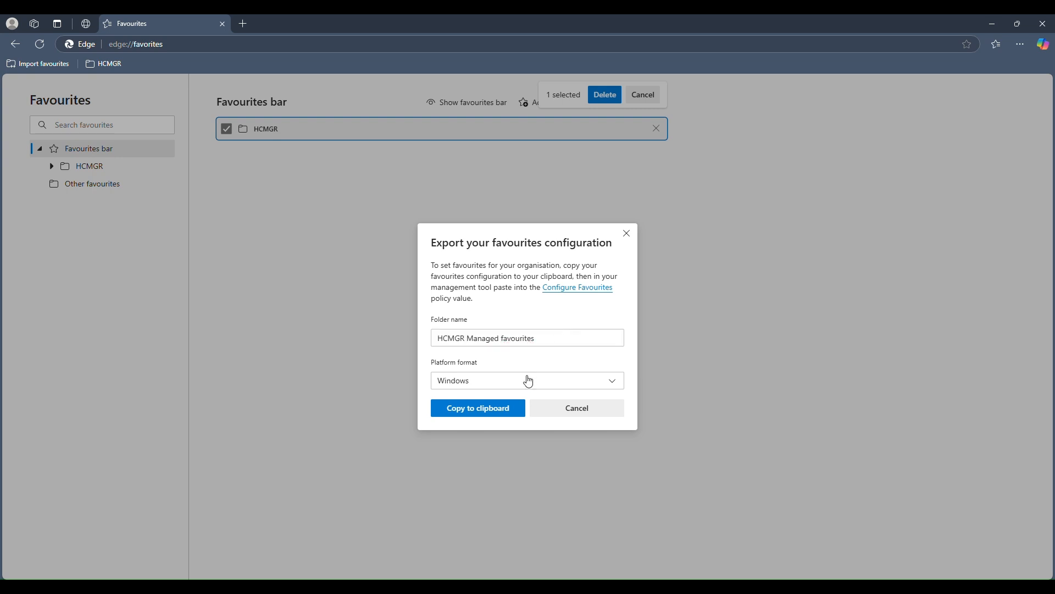
{"action": "left_click", "coordinate": [526, 381]}
{"action": "left_click", "coordinate": [491, 406]}
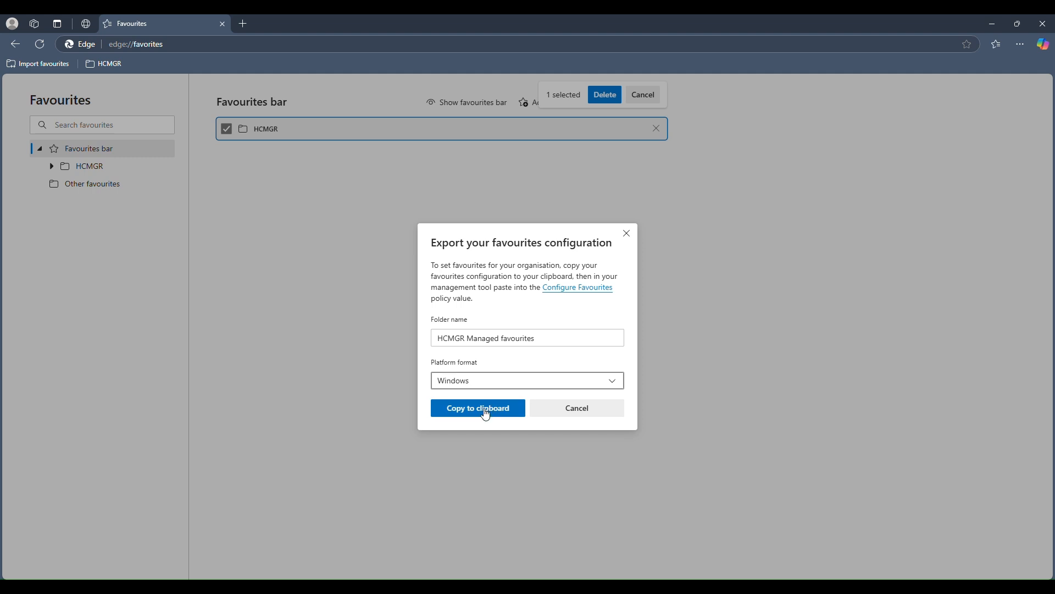
{"action": "left_click", "coordinate": [470, 409]}
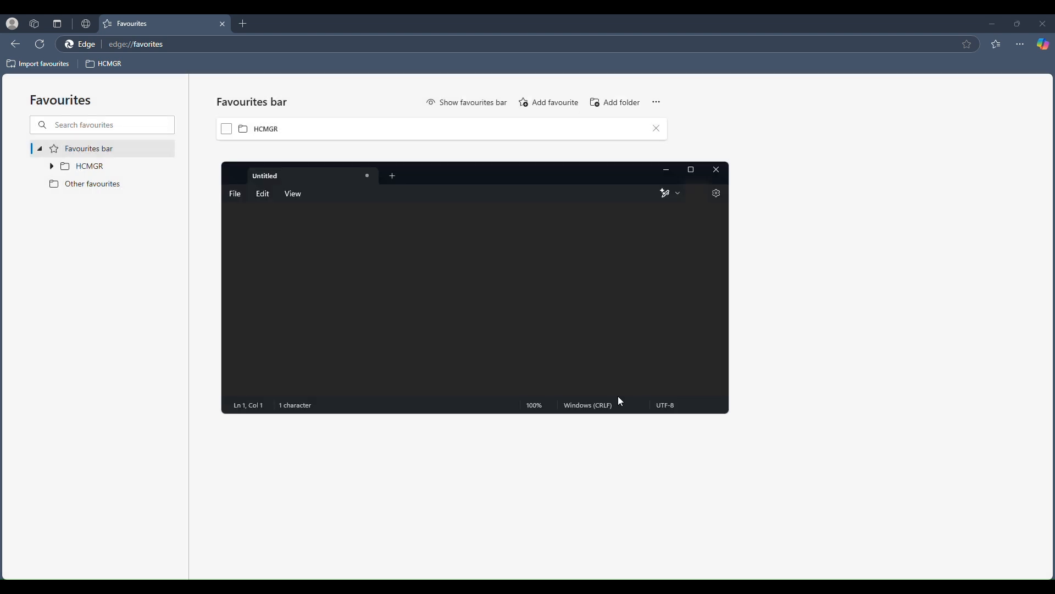
Paste the exported favourites configuration into an empty Notepad document and select the whole text.
{"action": "key", "text": "ctrl+v"}
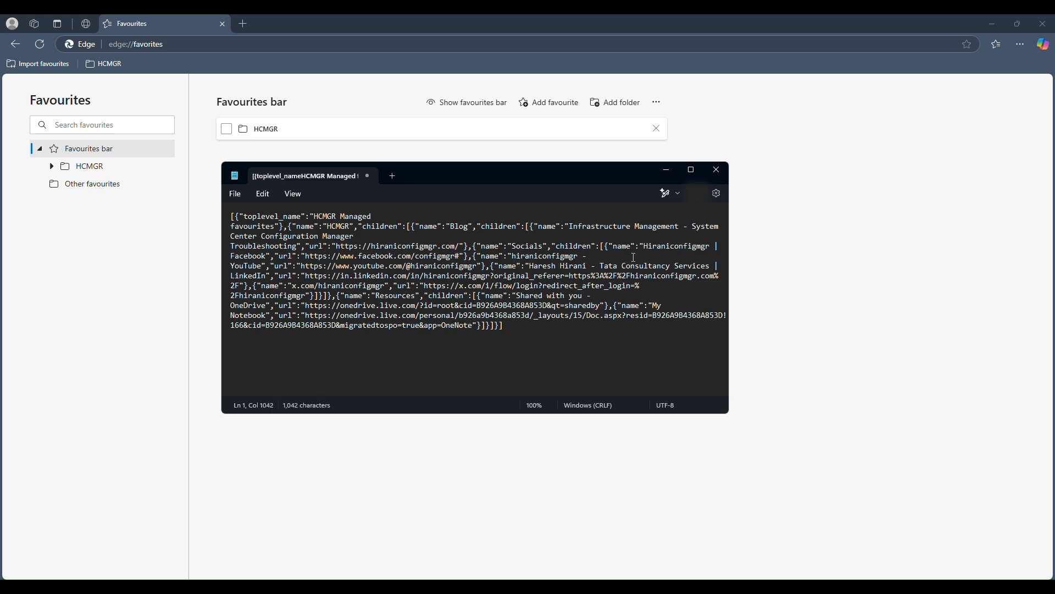
{"action": "left_click_drag", "start_coordinate": [590, 341], "coordinate": [220, 212]}
{"action": "left_click", "coordinate": [299, 354]}
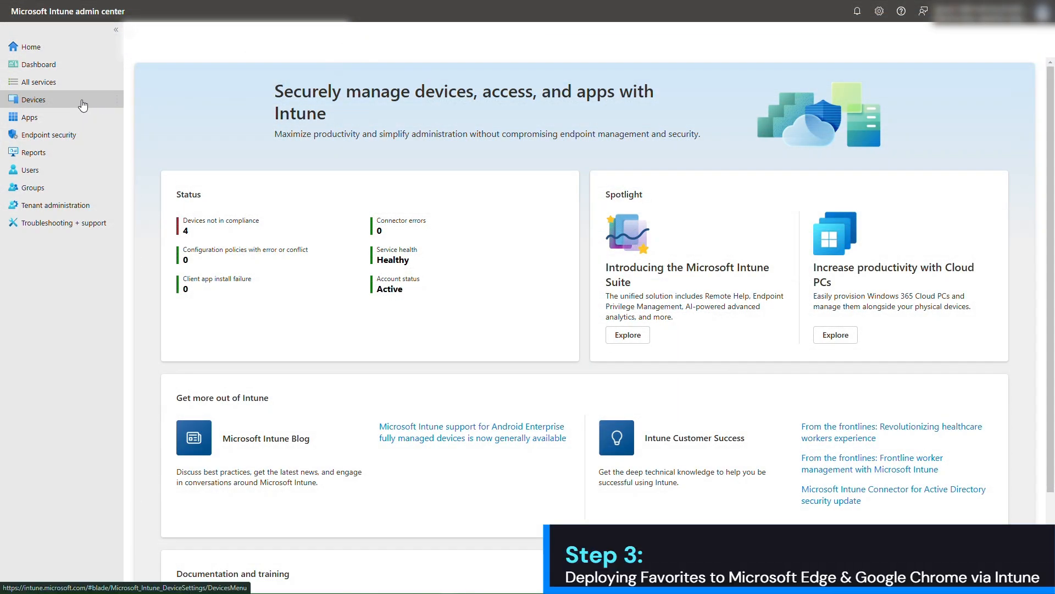
Switch to the Microsoft Intune admin center and open the configuration policies for Windows devices.
{"action": "left_click", "coordinate": [83, 105]}
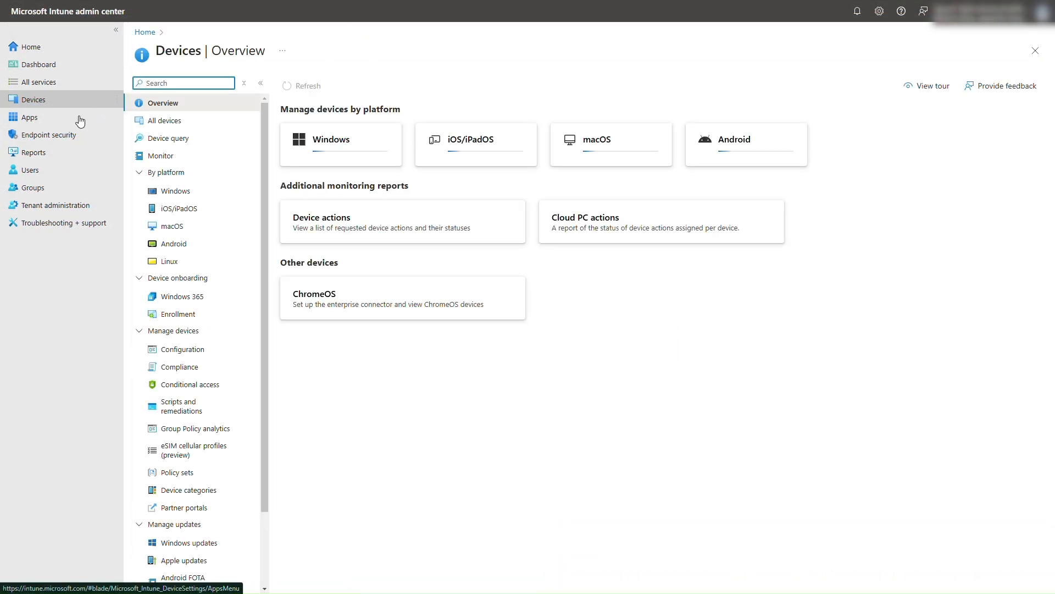
{"action": "left_click", "coordinate": [181, 198]}
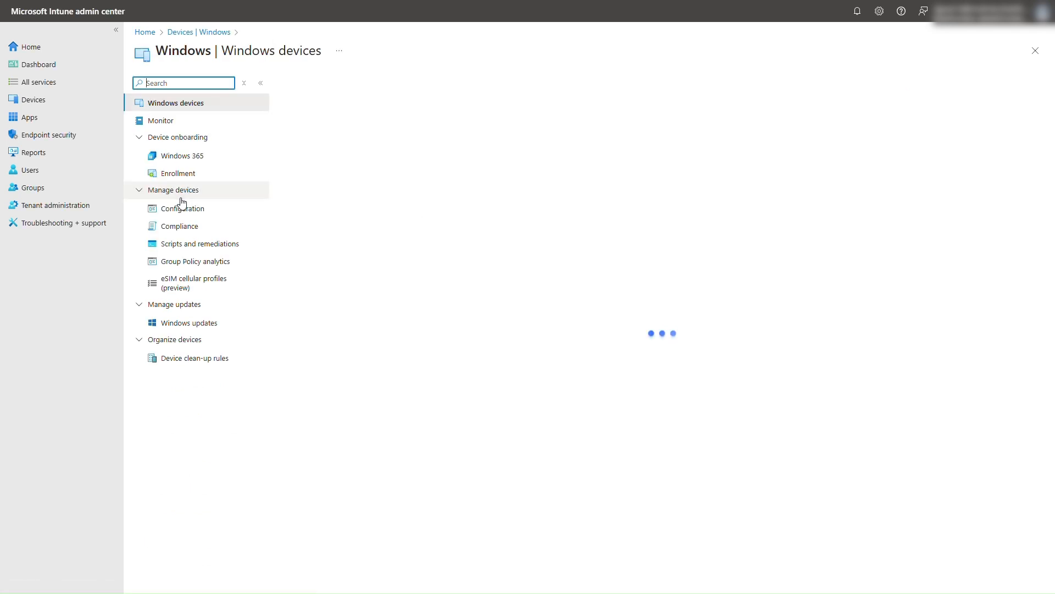
{"action": "left_click", "coordinate": [184, 210]}
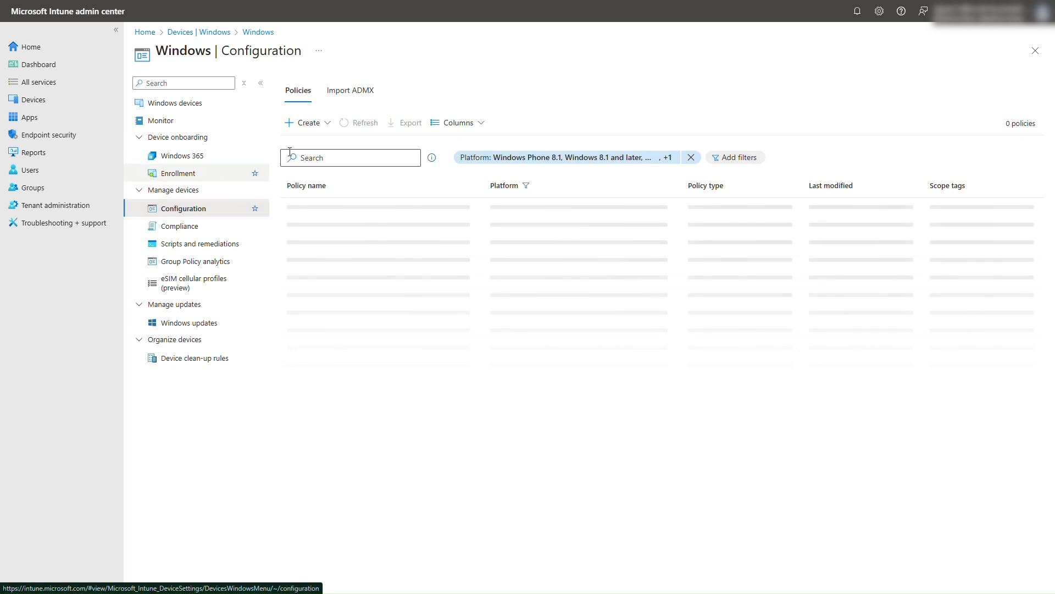
Create a Settings catalog policy for Windows 10 and later named "HCMGR Edge Favorites and Chrome Bookmarks" and proceed to its configuration settings.
{"action": "left_click", "coordinate": [325, 124]}
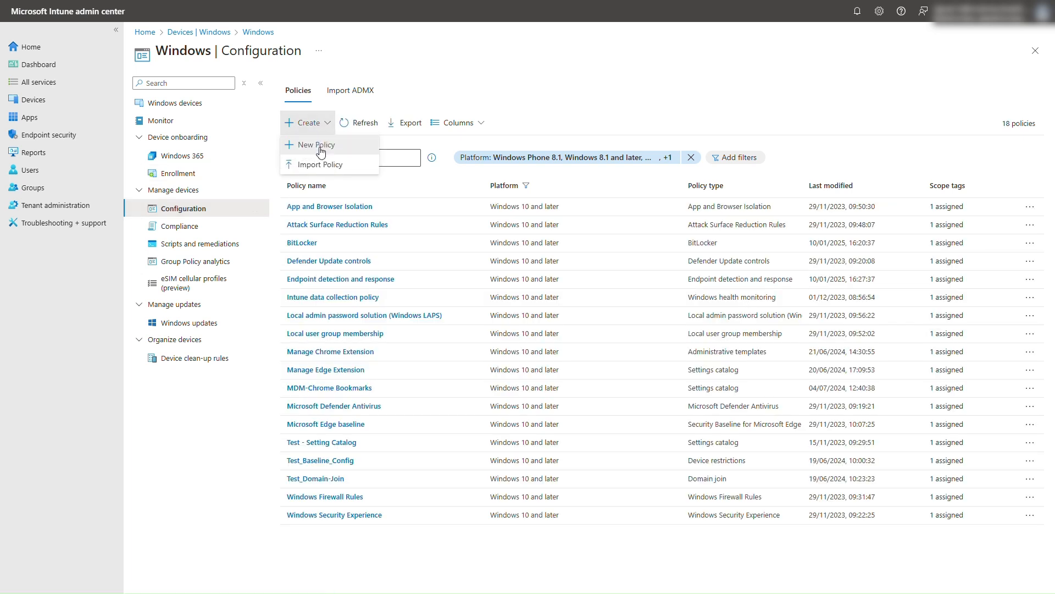
{"action": "left_click", "coordinate": [321, 151]}
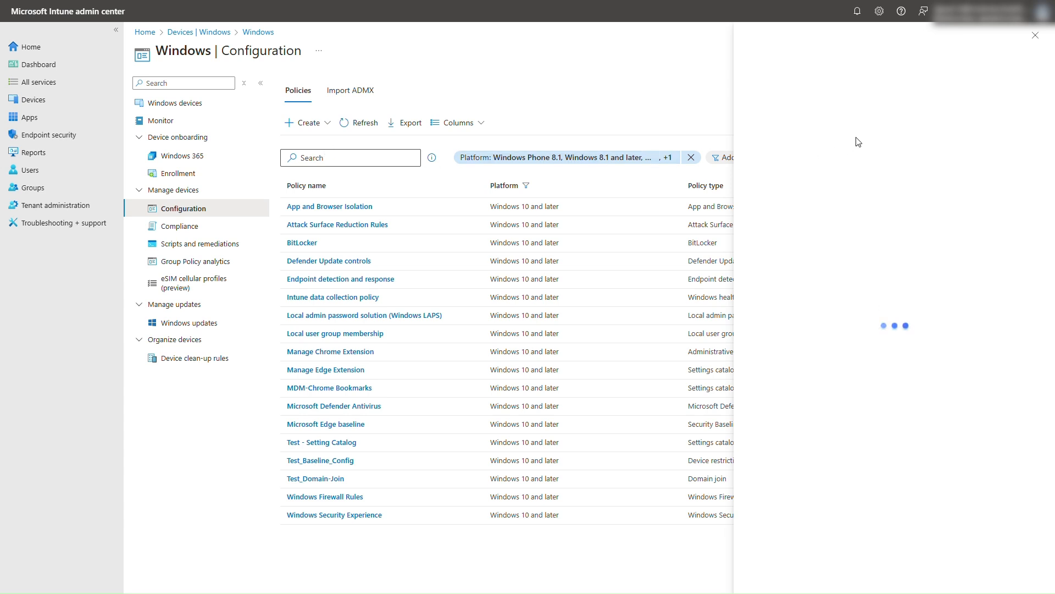
{"action": "left_click", "coordinate": [845, 89]}
{"action": "left_click", "coordinate": [822, 106]}
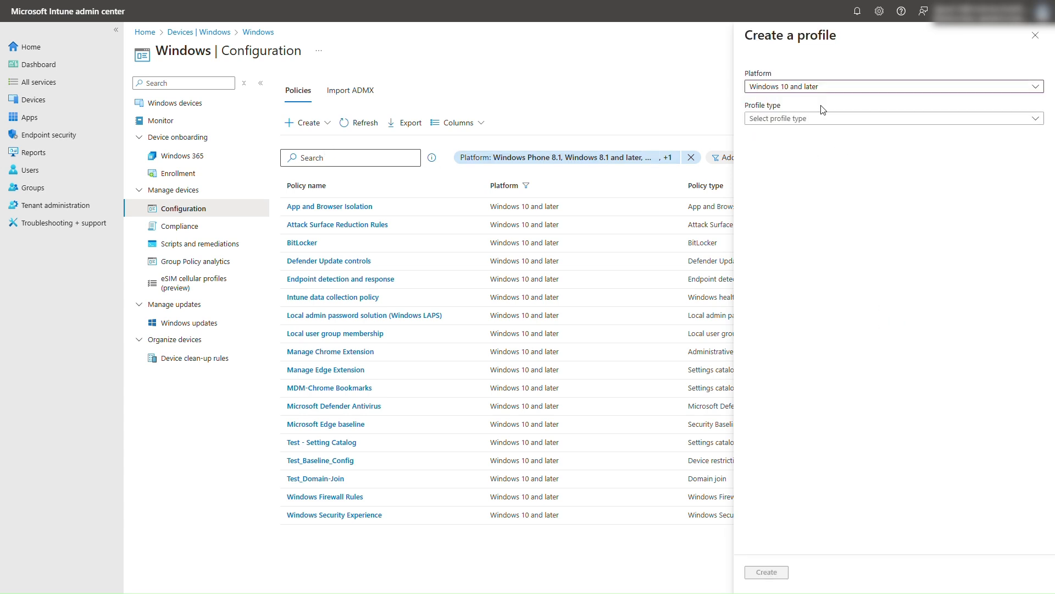
{"action": "left_click", "coordinate": [808, 120]}
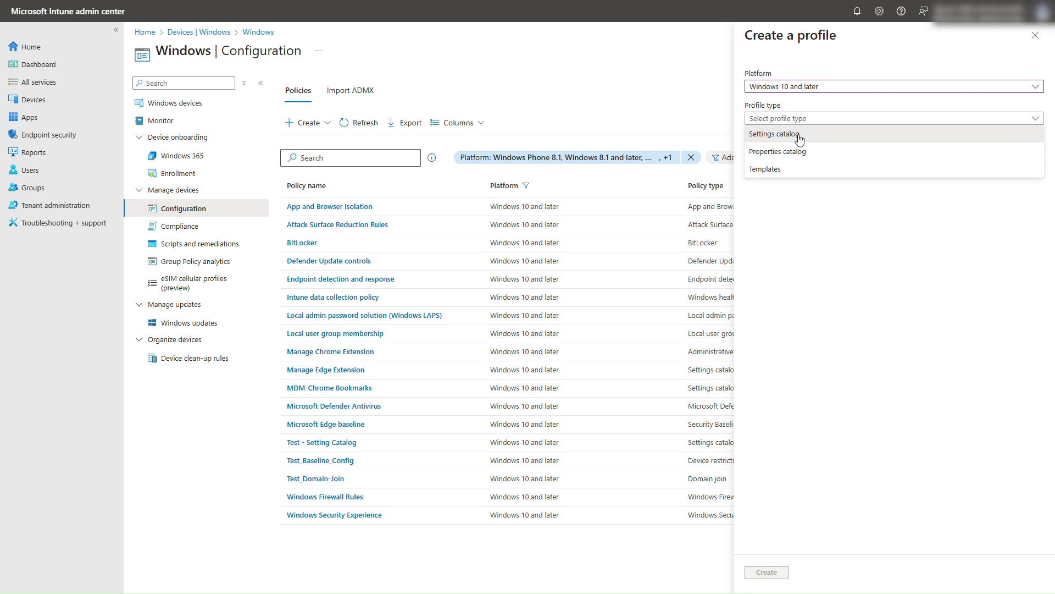
{"action": "left_click", "coordinate": [798, 135]}
{"action": "left_click", "coordinate": [766, 571]}
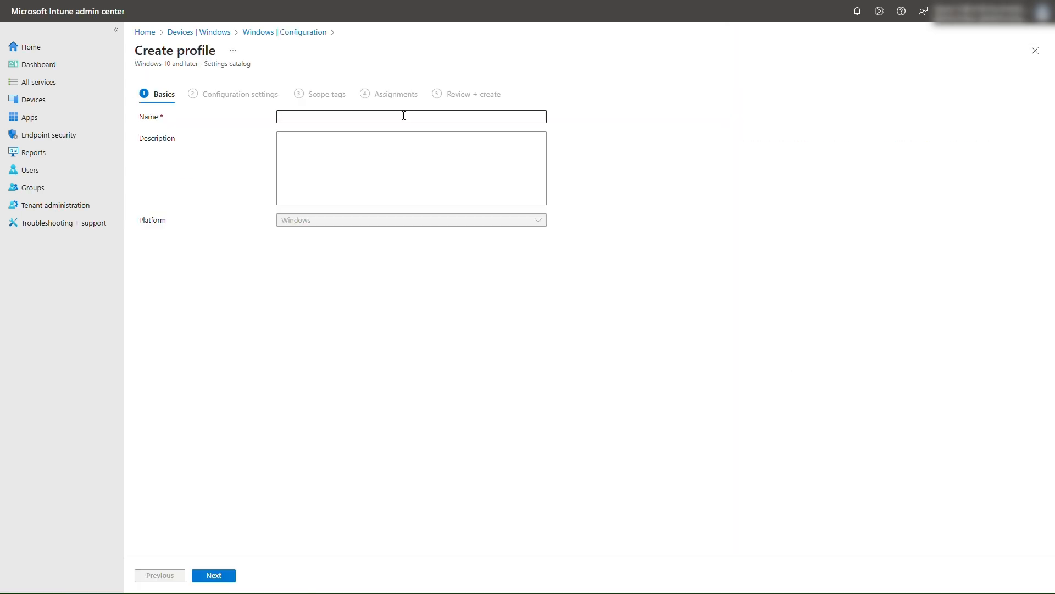
{"action": "left_click", "coordinate": [404, 117]}
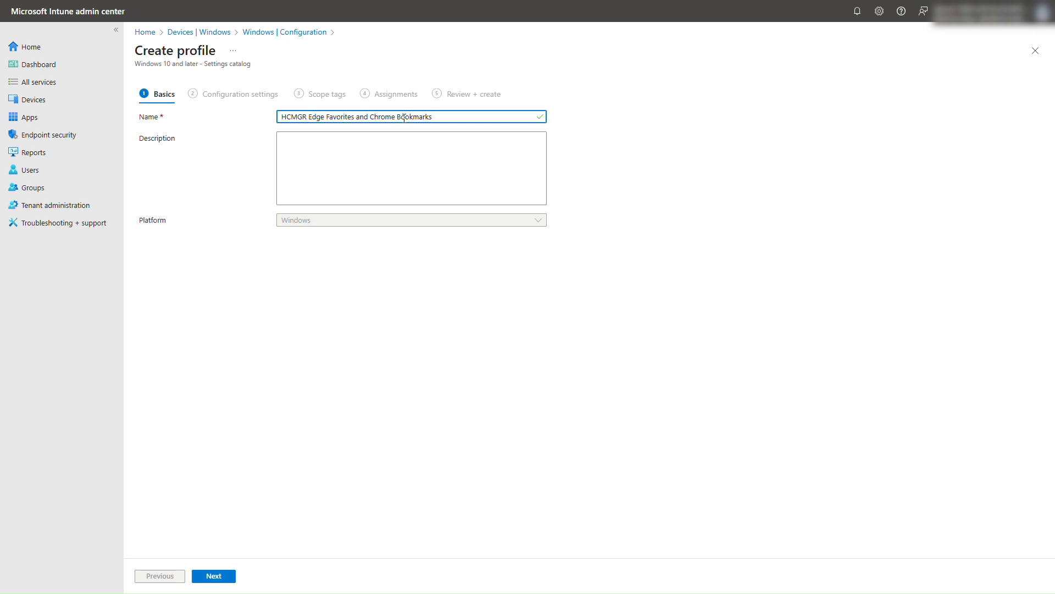
{"action": "left_click", "coordinate": [219, 580]}
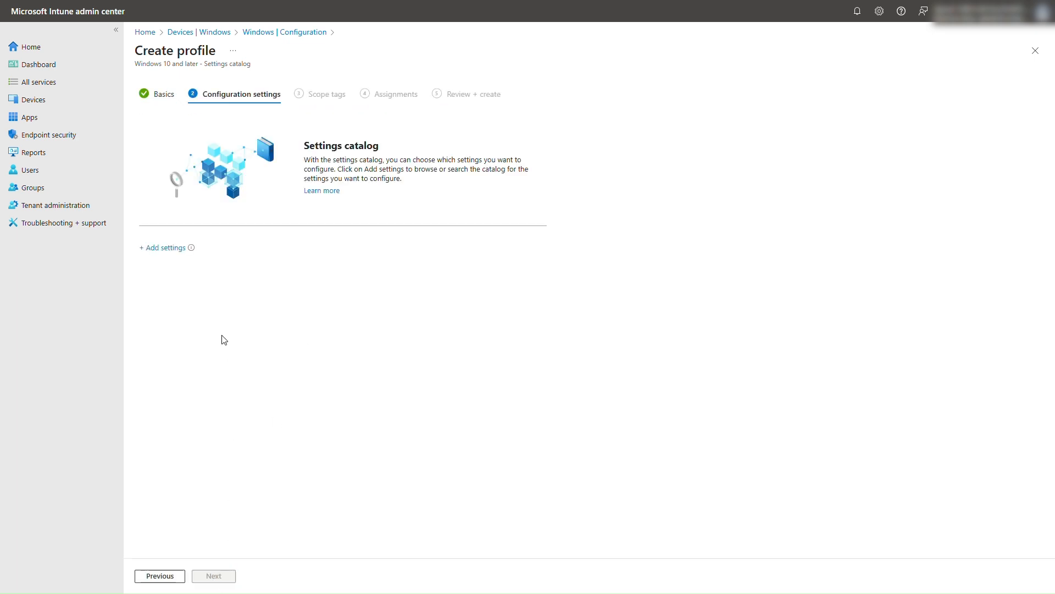
Find the Microsoft Edge category by searching for "edge" and add its device settings Configure favorites and Enable favorites bar.
{"action": "left_click", "coordinate": [153, 249]}
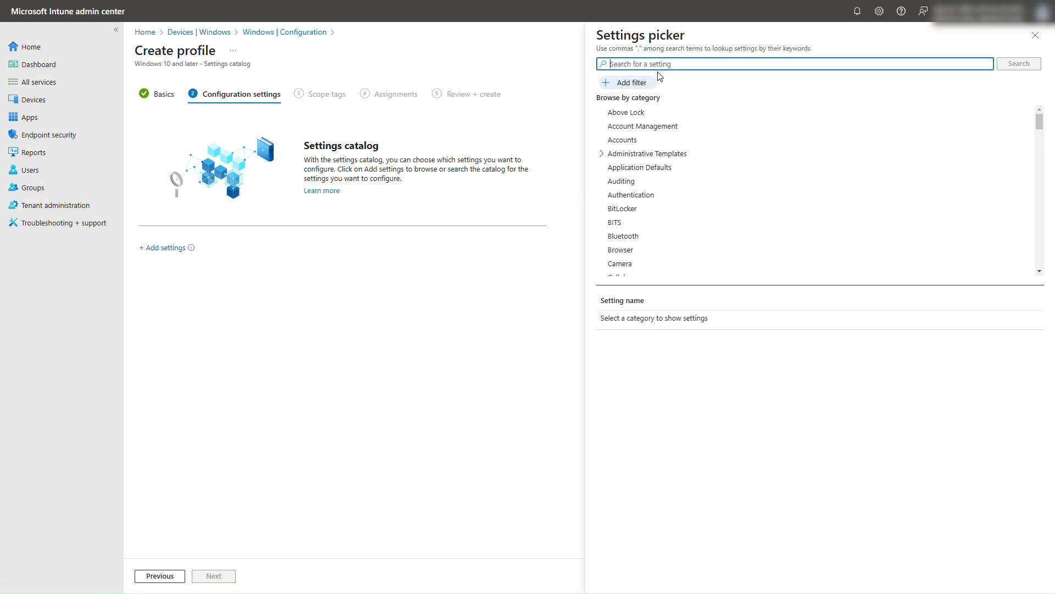
{"action": "type", "text": "edge"}
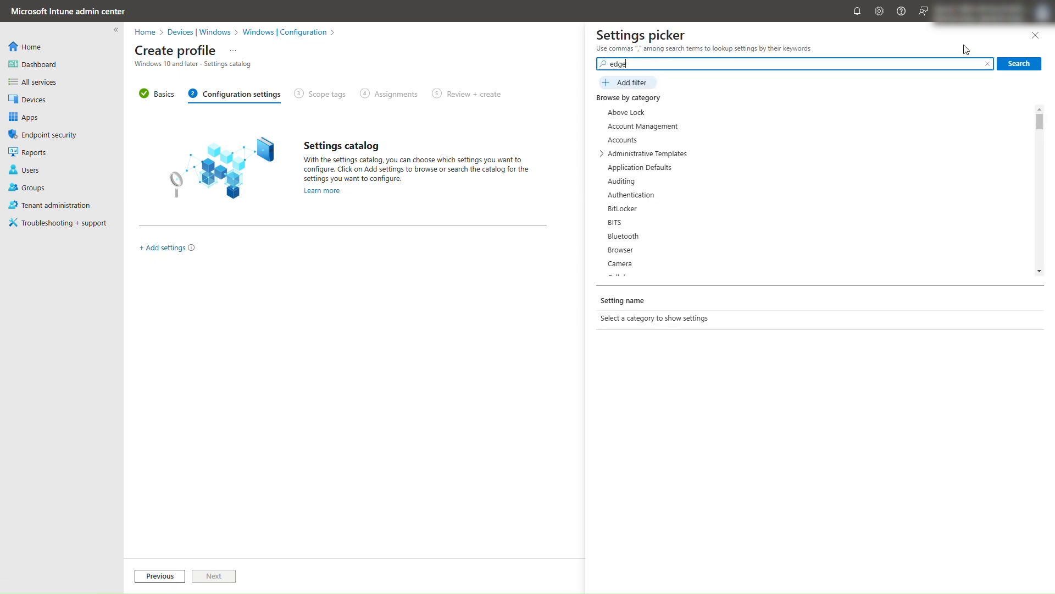
{"action": "left_click", "coordinate": [1017, 67]}
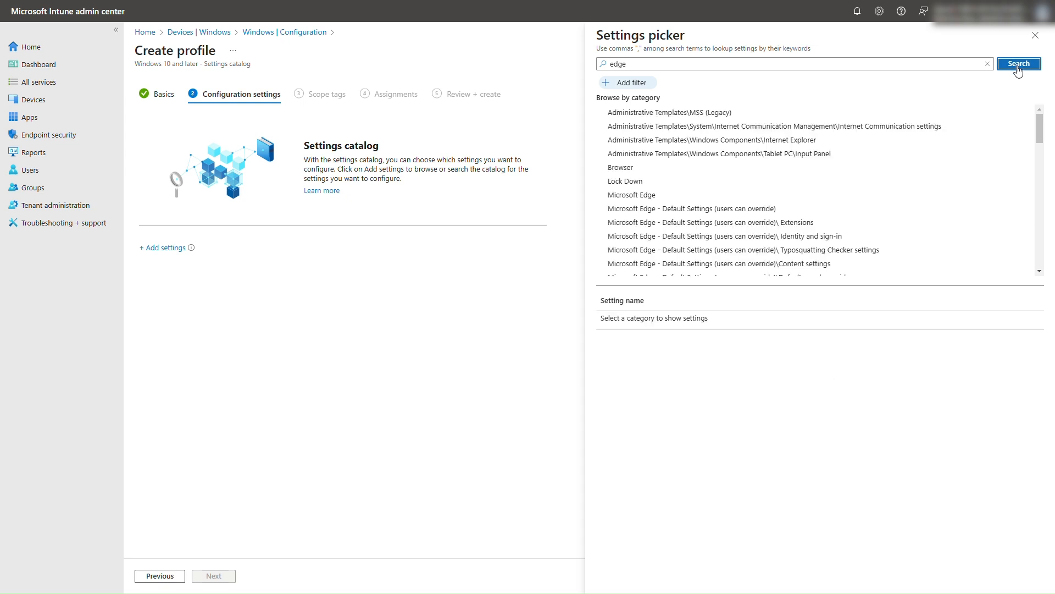
{"action": "left_click", "coordinate": [709, 197]}
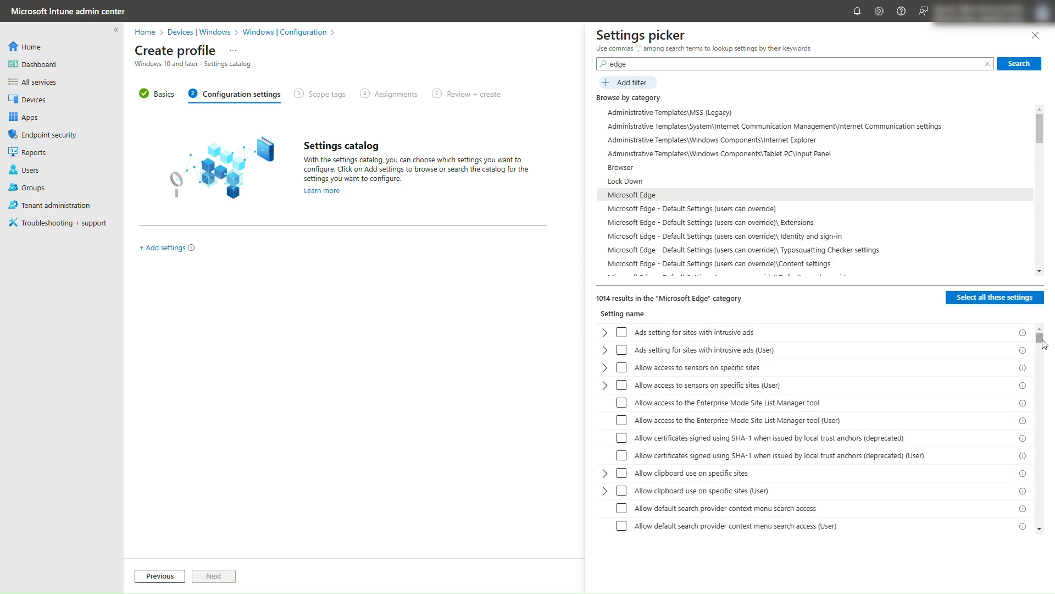
{"action": "left_click_drag", "start_coordinate": [1041, 340], "coordinate": [1046, 389]}
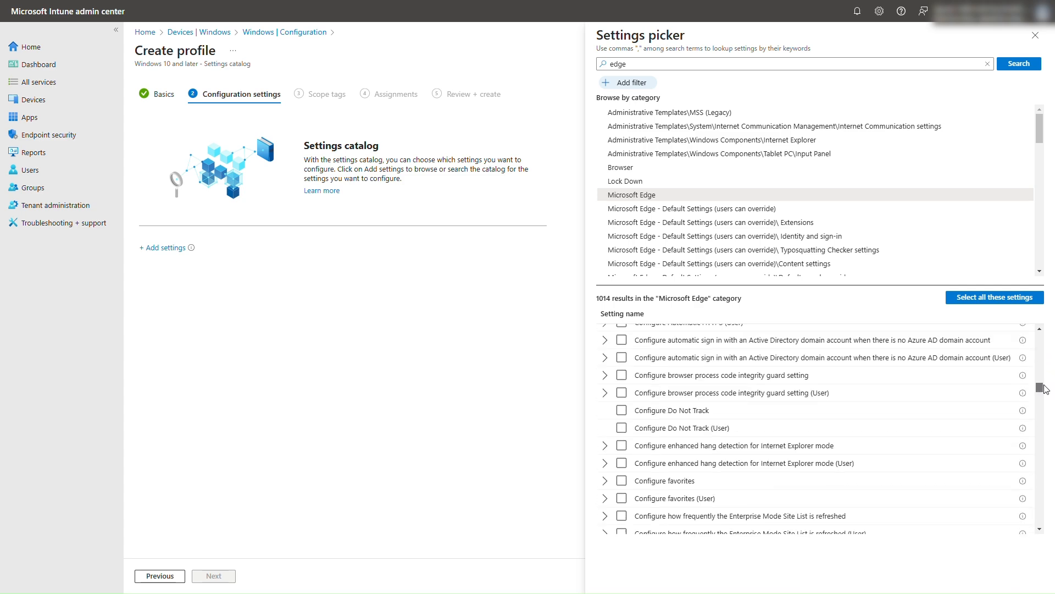
{"action": "left_click", "coordinate": [621, 481]}
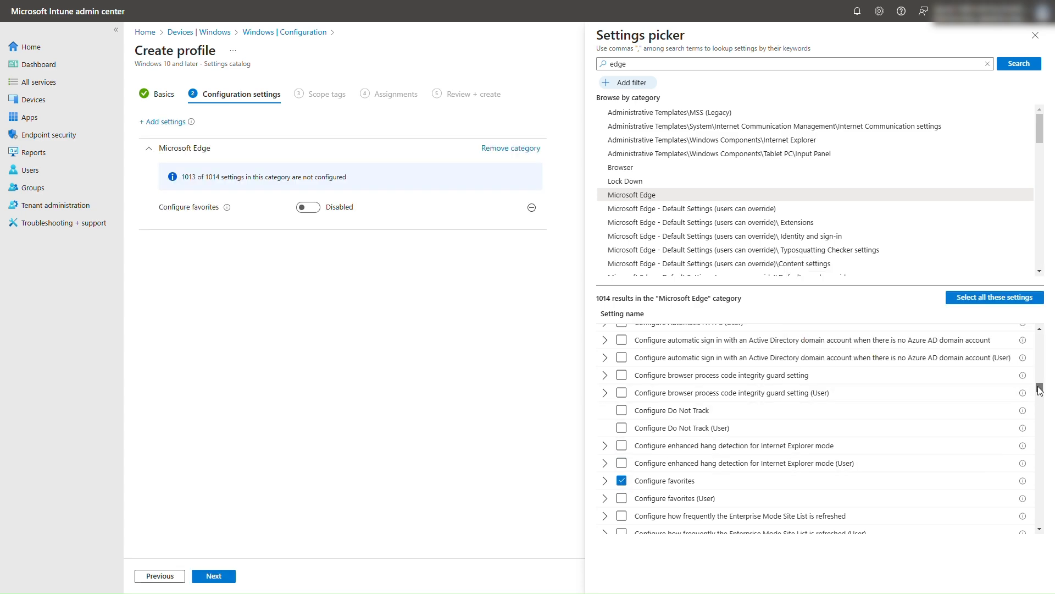
{"action": "left_click_drag", "start_coordinate": [1041, 392], "coordinate": [1040, 435]}
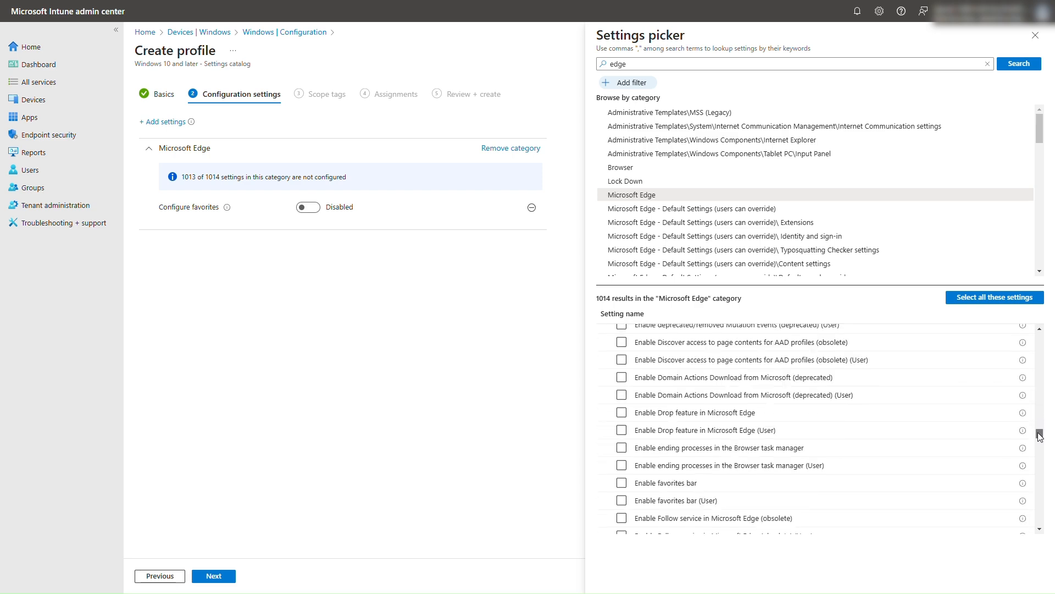
{"action": "left_click", "coordinate": [622, 483]}
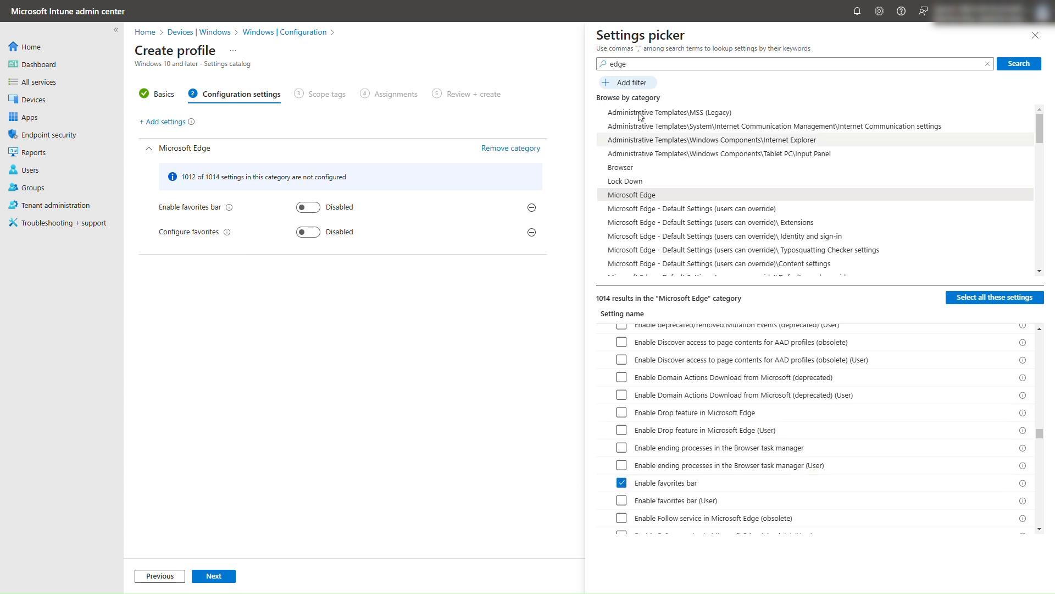
Enable both Microsoft Edge favorites settings and paste the exported configuration as the Configure favorites (Device) value.
{"action": "left_click", "coordinate": [304, 208]}
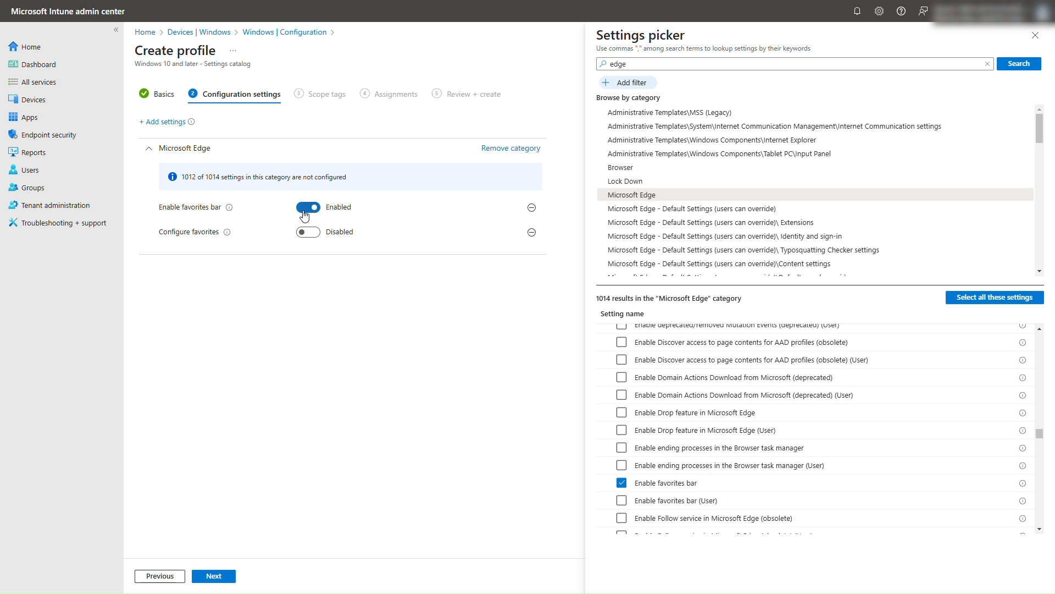
{"action": "left_click", "coordinate": [306, 233]}
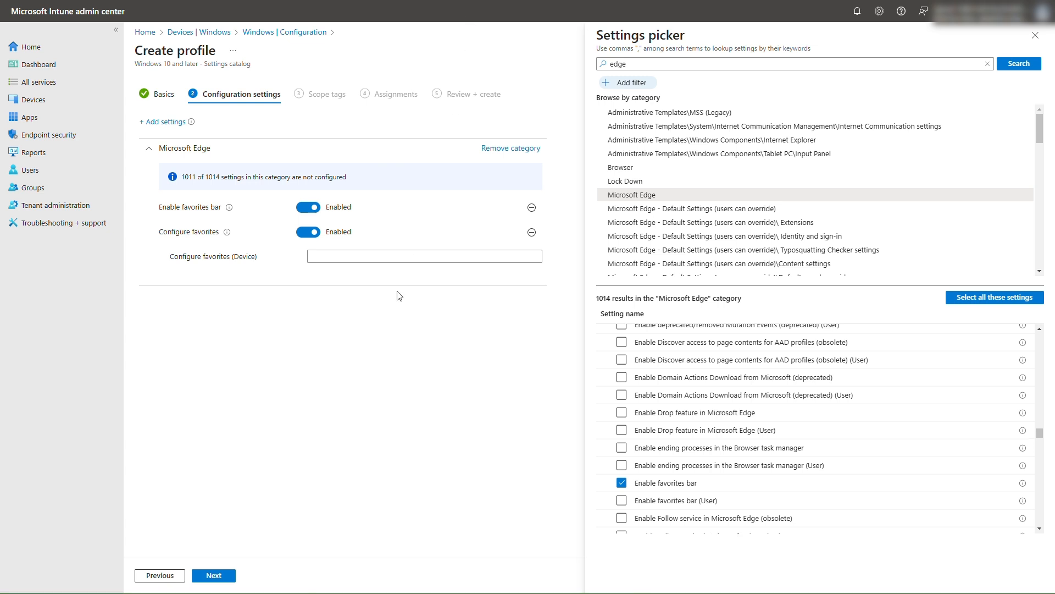
{"action": "left_click", "coordinate": [404, 256]}
{"action": "key", "text": "ctrl+v"}
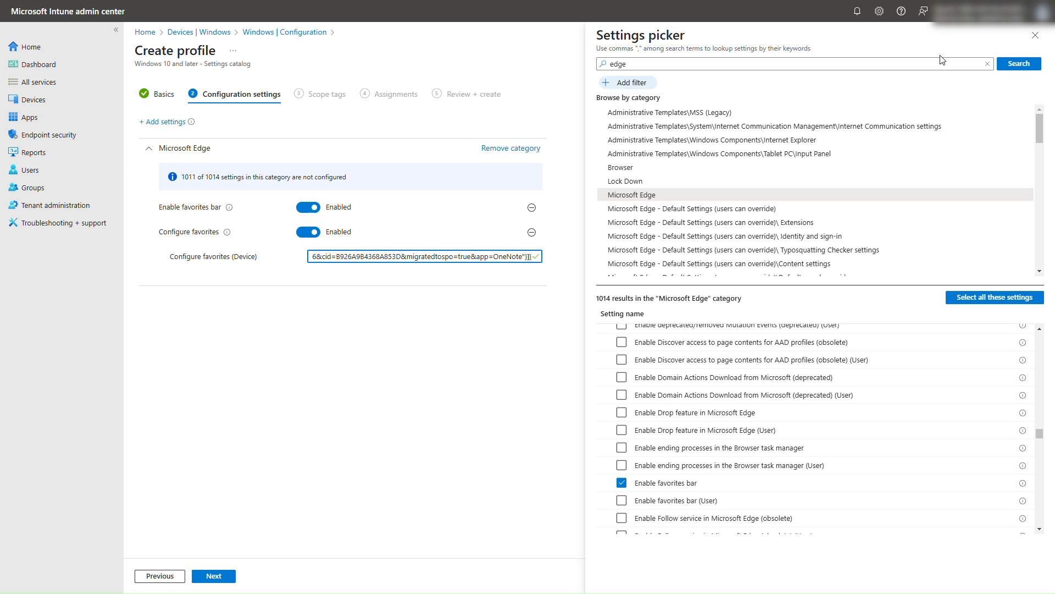
Search the settings picker for "chrome" and open the main Google Chrome category.
{"action": "left_click", "coordinate": [628, 66]}
{"action": "key", "text": "BackSpace"}
{"action": "key", "text": "BackSpace"}
{"action": "key", "text": "BackSpace"}
{"action": "key", "text": "BackSpace"}
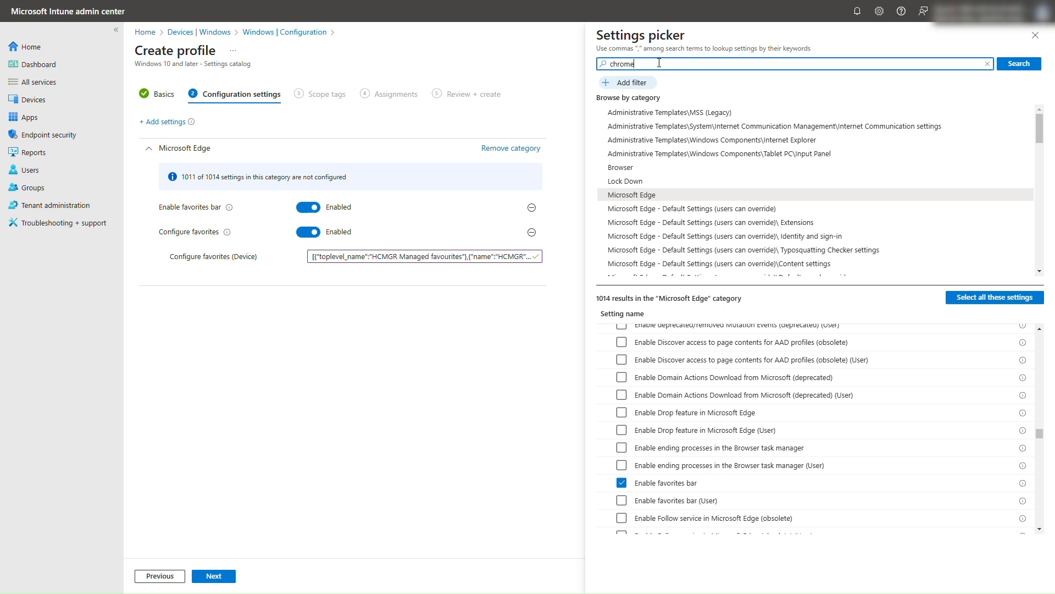
{"action": "type", "text": "chrome"}
{"action": "left_click", "coordinate": [1013, 65]}
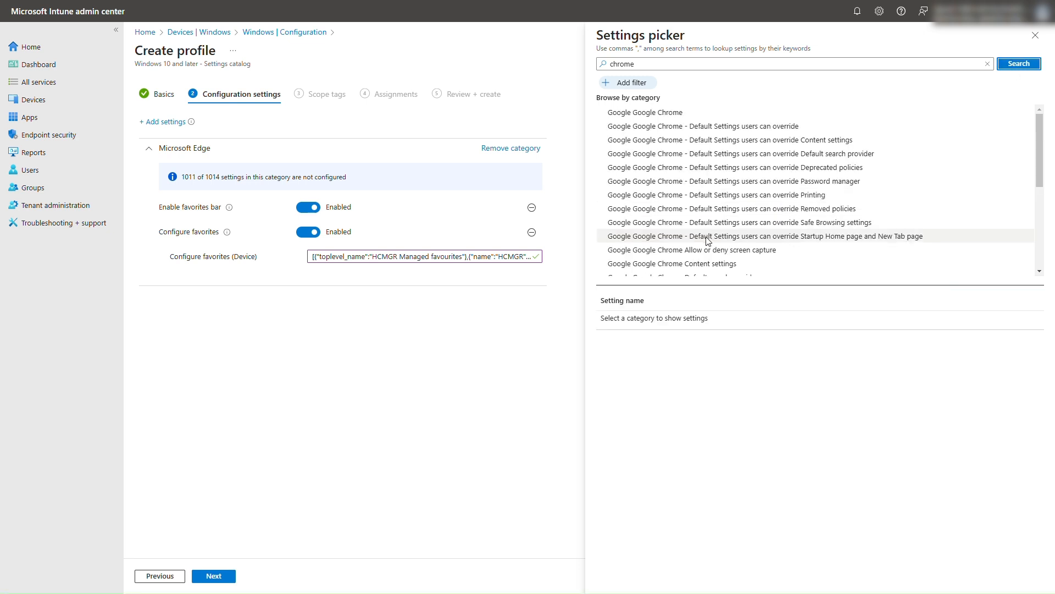
{"action": "left_click", "coordinate": [652, 113]}
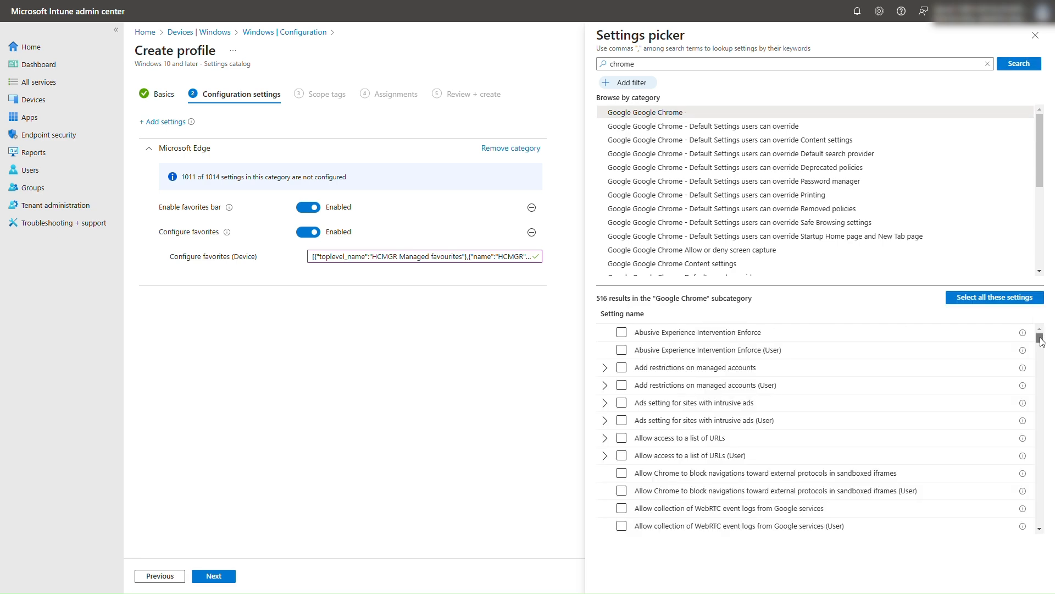
Add the device versions of the Chrome settings Enable Bookmark Bar and Managed Bookmarks to the policy.
{"action": "left_click_drag", "start_coordinate": [1040, 339], "coordinate": [1047, 416]}
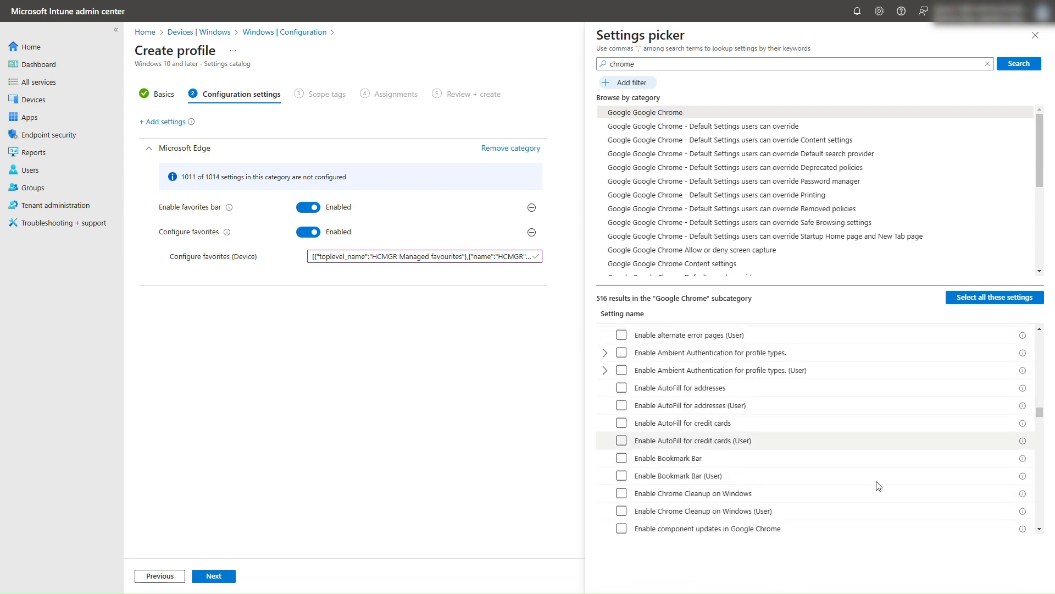
{"action": "left_click", "coordinate": [620, 460]}
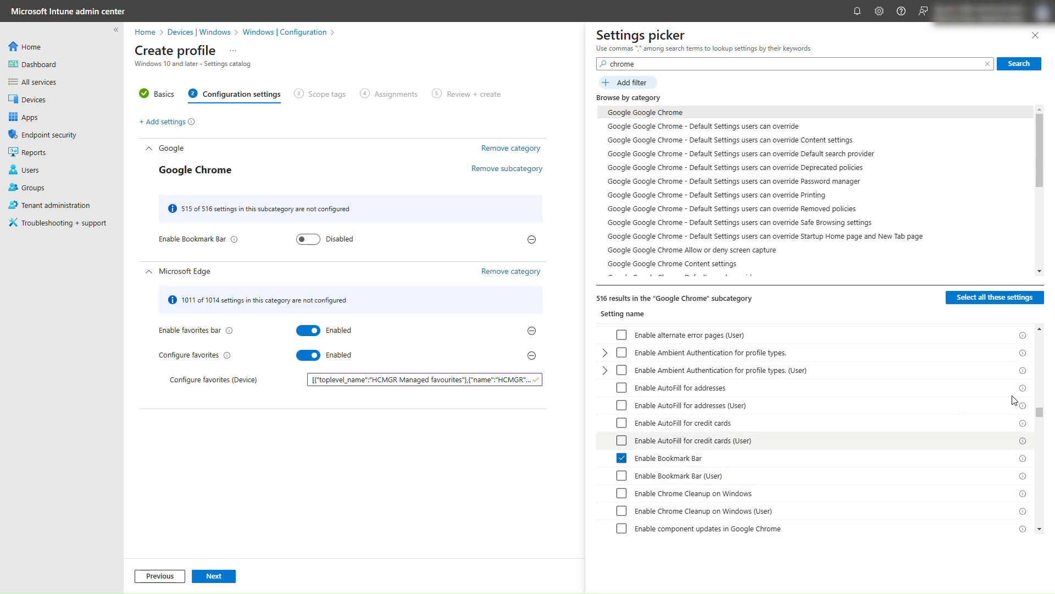
{"action": "left_click_drag", "start_coordinate": [1045, 412], "coordinate": [1052, 485]}
{"action": "left_click", "coordinate": [621, 337]}
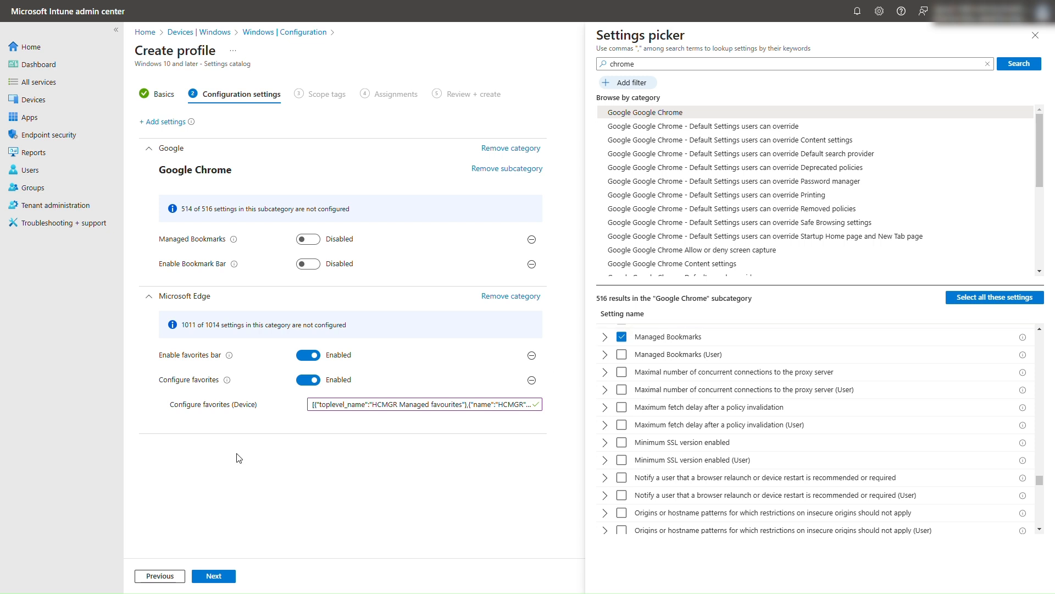
Enable Managed Bookmarks and Enable Bookmark Bar, paste the exported configuration as the Managed Bookmarks (Device) value, and proceed to the scope tags.
{"action": "left_click", "coordinate": [299, 242]}
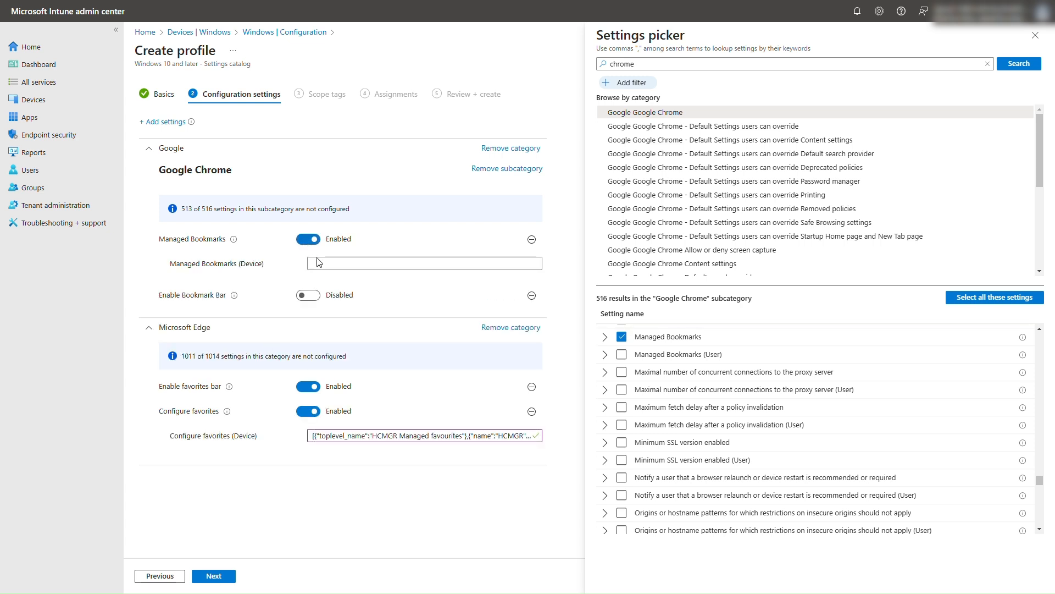
{"action": "key", "text": "ctrl+v"}
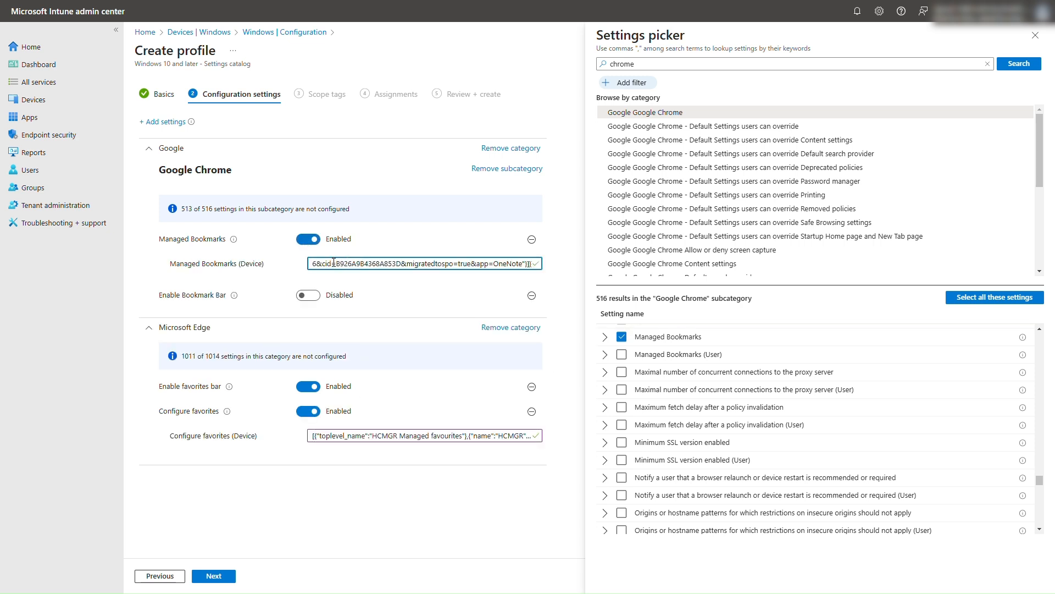
{"action": "left_click", "coordinate": [306, 301]}
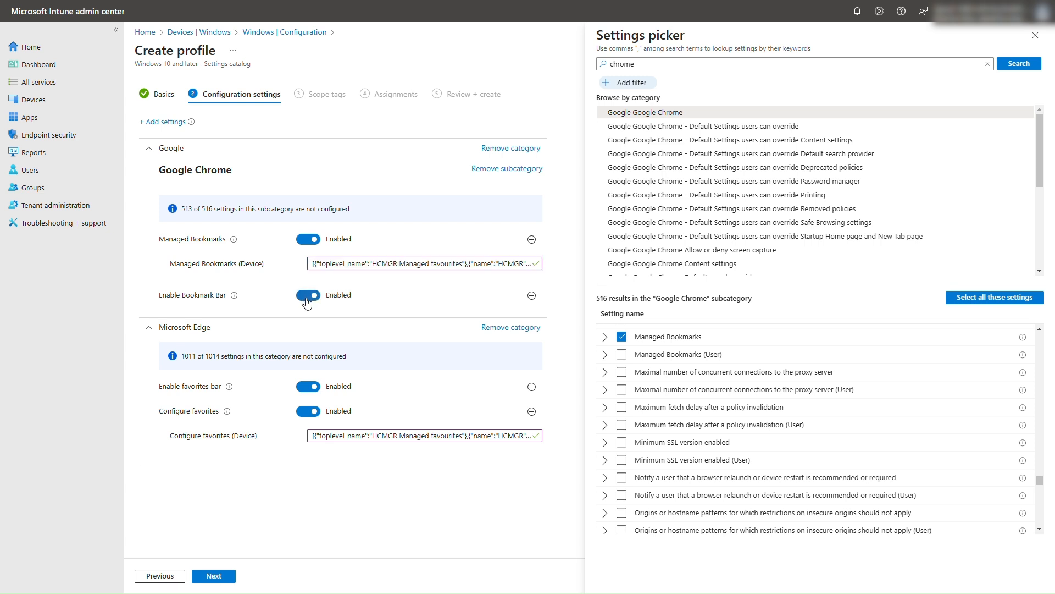
{"action": "left_click", "coordinate": [214, 576]}
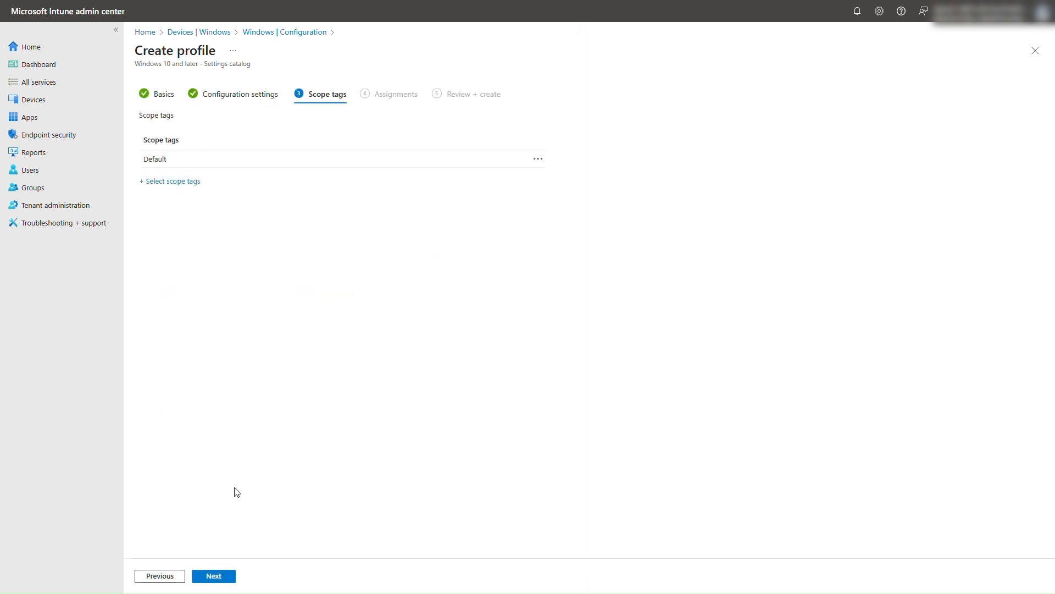
Keep the Default scope tag and include the "HCMGR Devices" group in the policy assignments.
{"action": "left_click", "coordinate": [213, 576]}
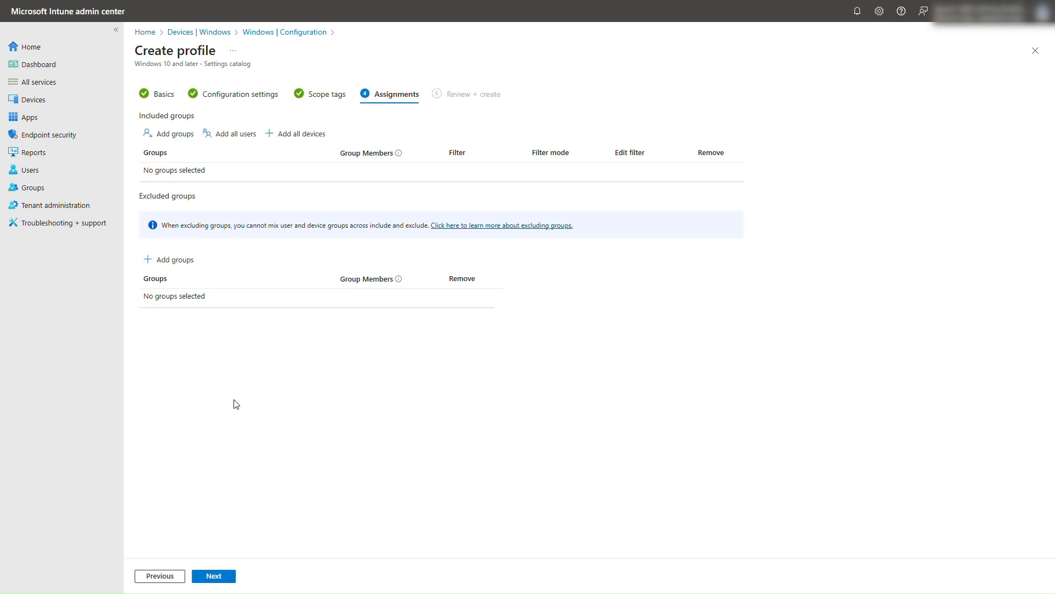
{"action": "left_click", "coordinate": [168, 139]}
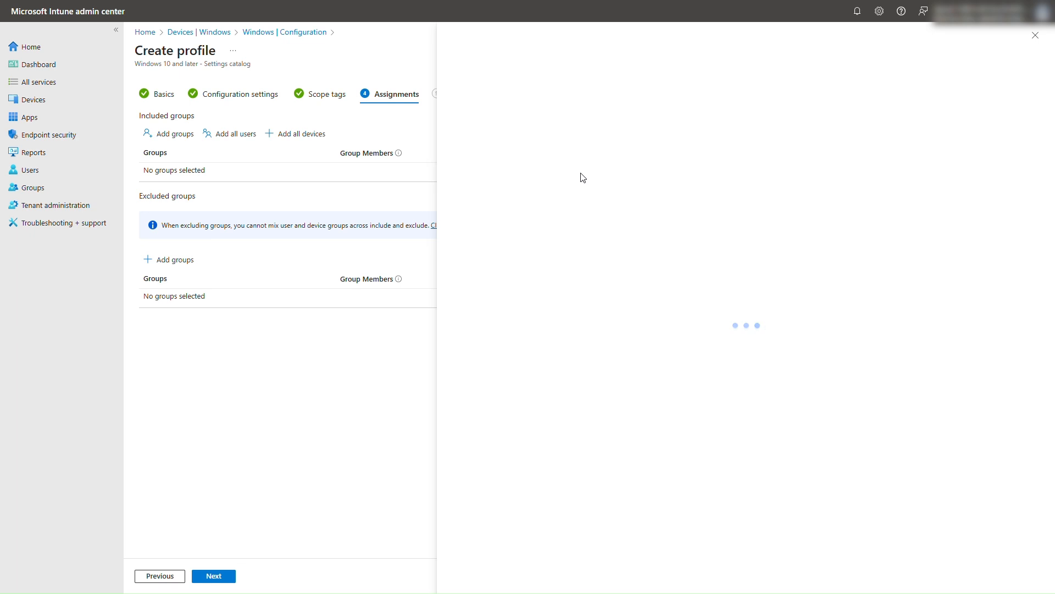
{"action": "left_click", "coordinate": [564, 118]}
{"action": "type", "text": "HCMGR"}
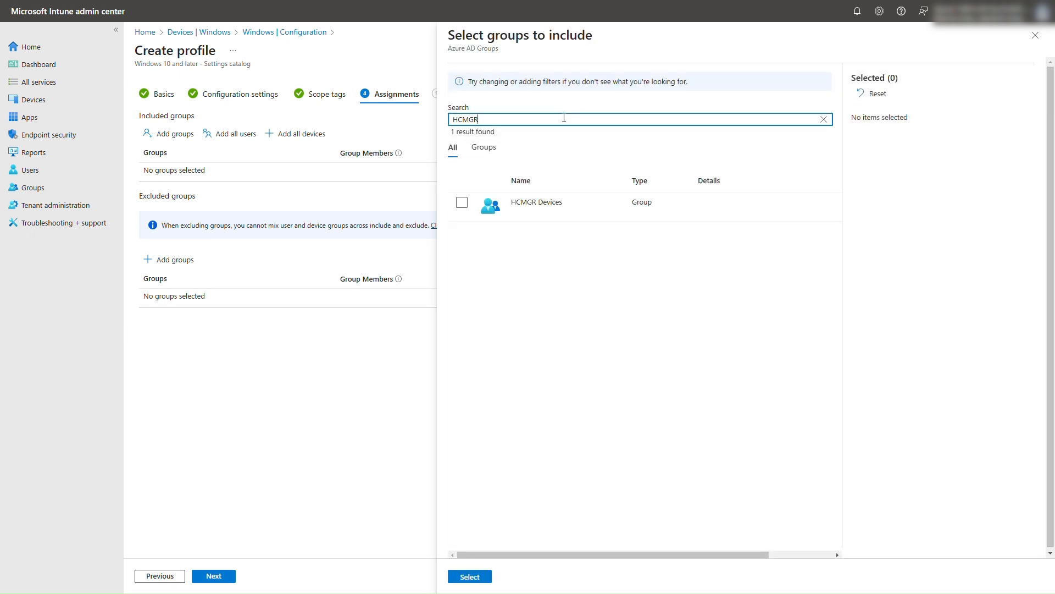
{"action": "left_click", "coordinate": [462, 203]}
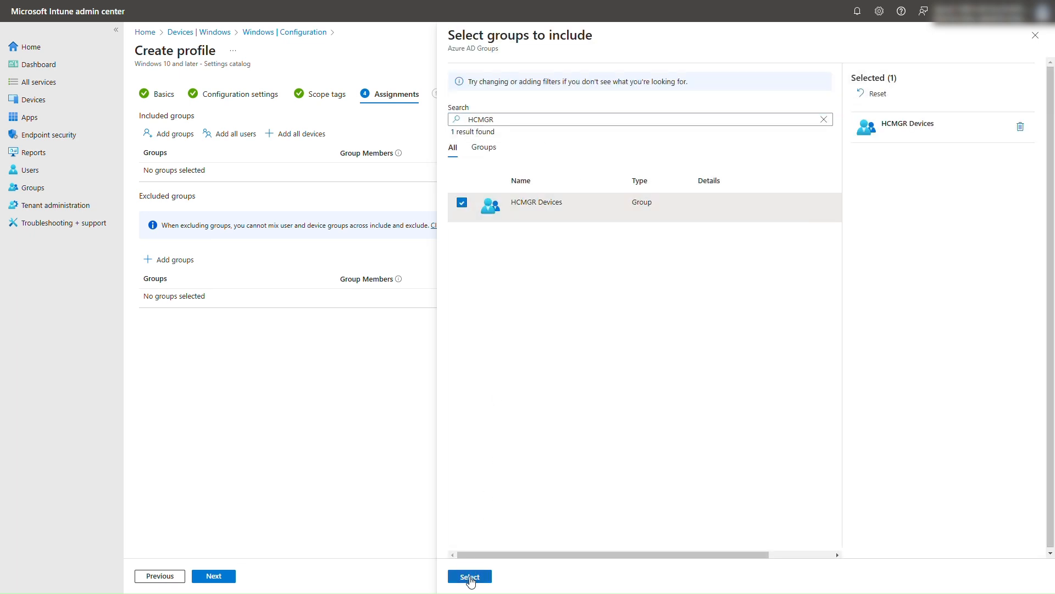
{"action": "left_click", "coordinate": [470, 577]}
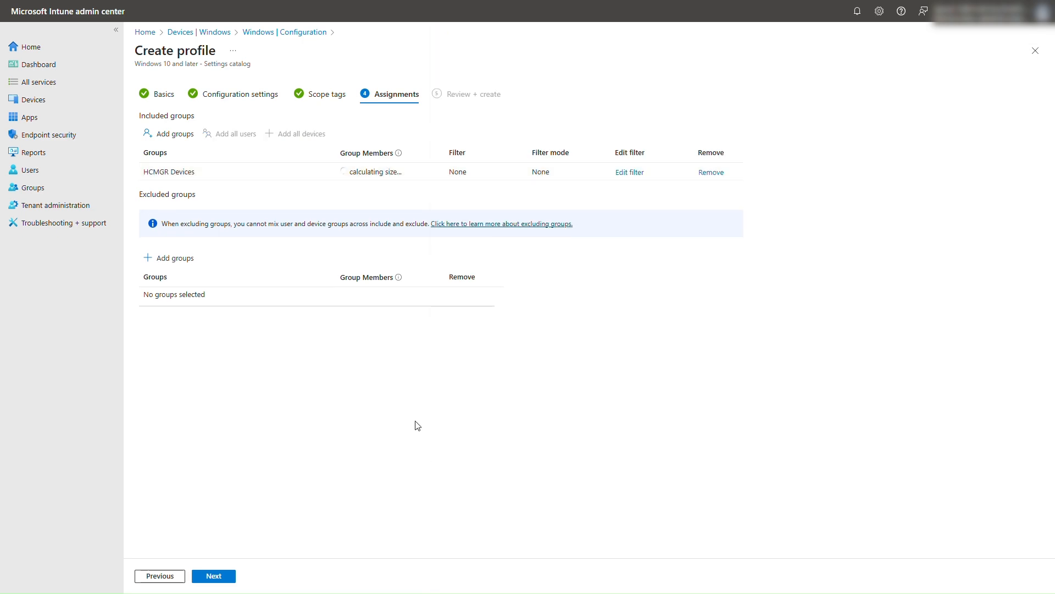
Review the policy summary and create the policy.
{"action": "left_click", "coordinate": [214, 577]}
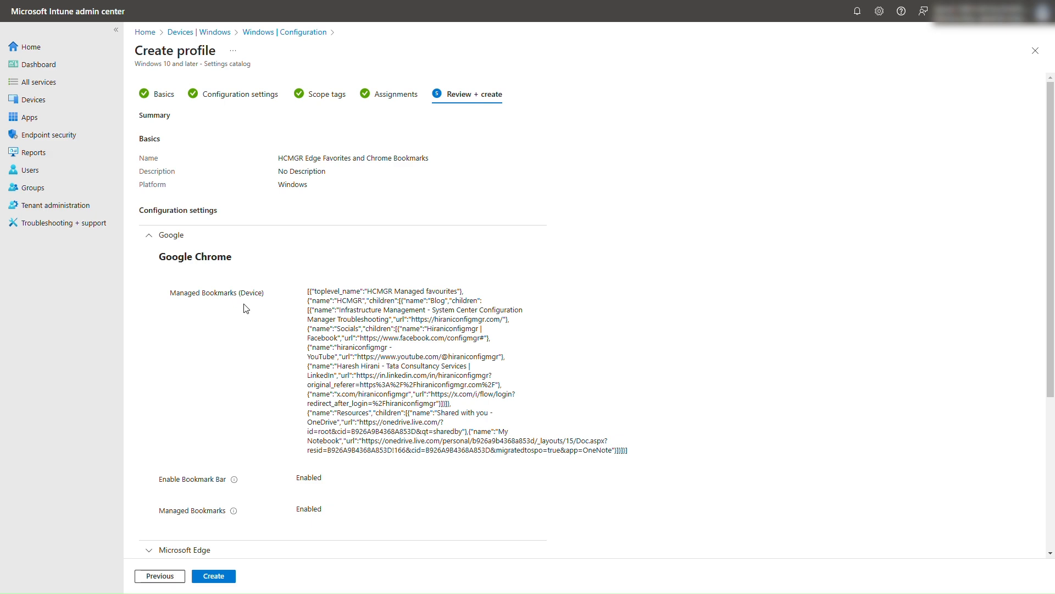
{"action": "scroll", "coordinate": [246, 308], "scroll_direction": "down", "scroll_amount": 1}
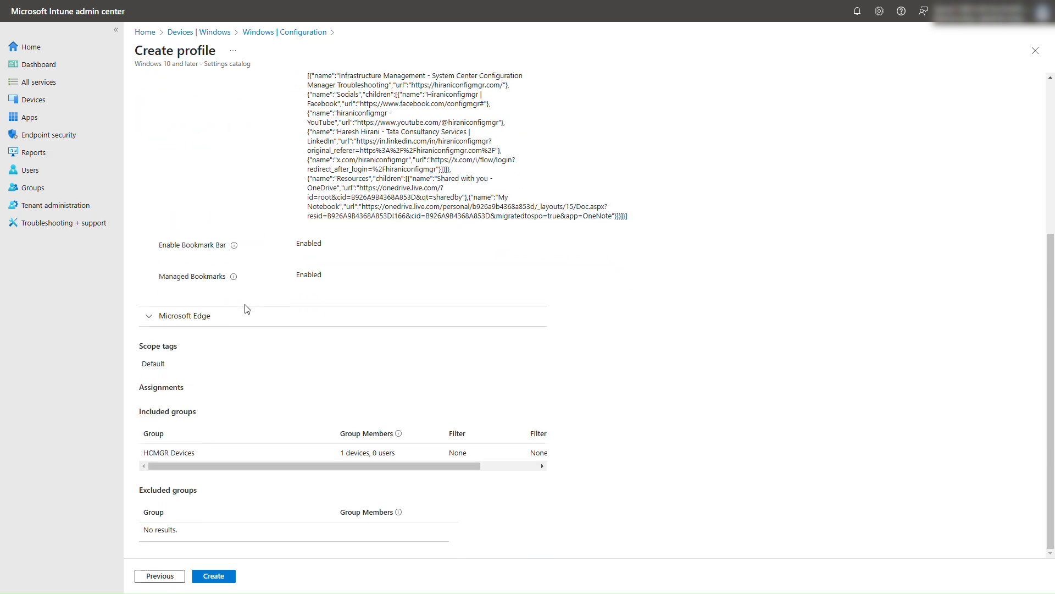
{"action": "left_click", "coordinate": [214, 576]}
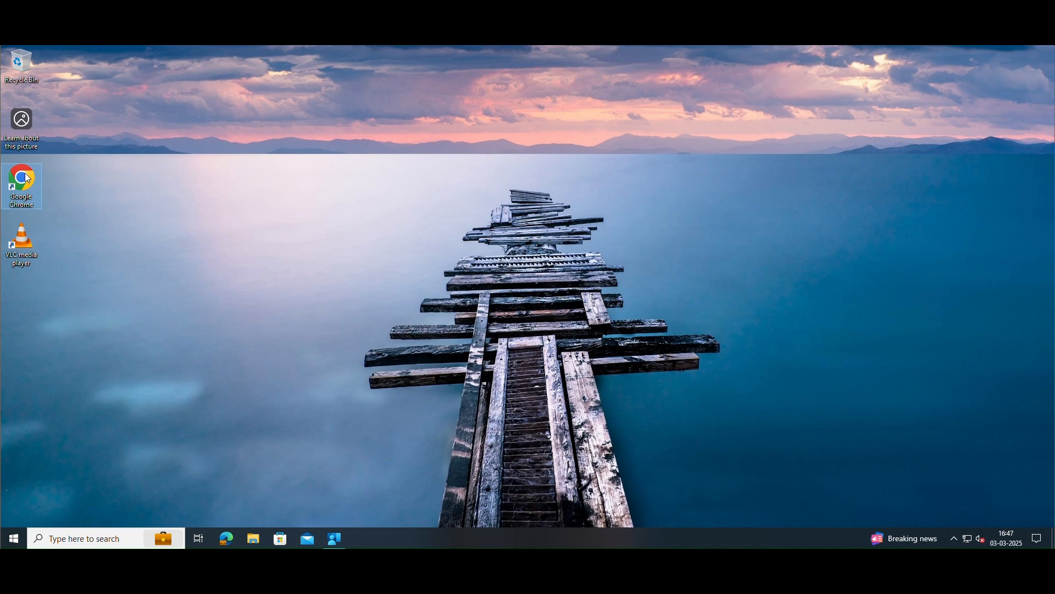
On the client device, launch Google Chrome and open the Infrastructure Management bookmark from the managed HCMGR Blog folder in a new tab.
{"action": "double_click", "coordinate": [25, 173]}
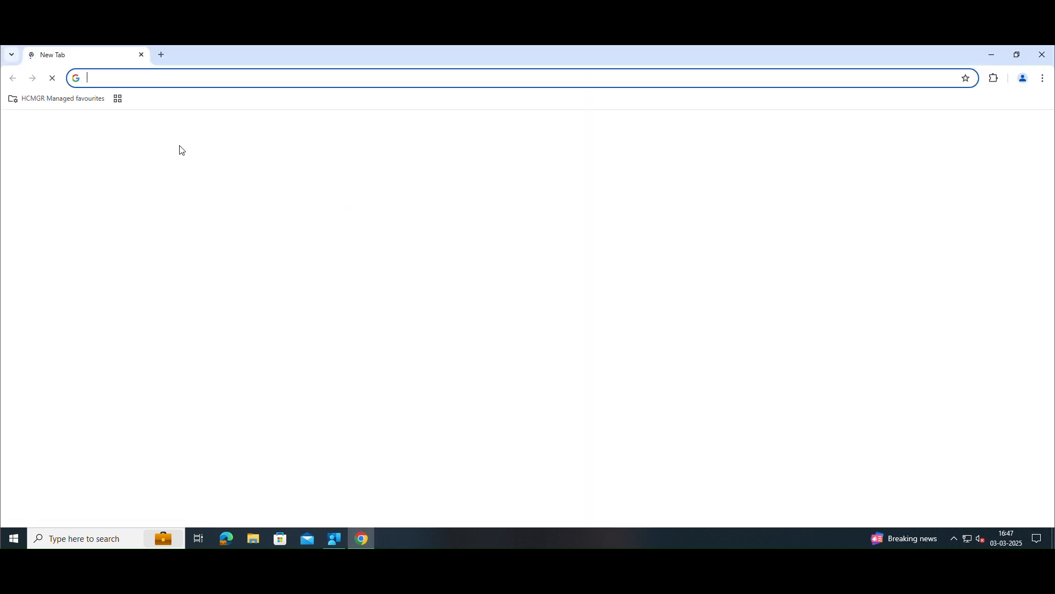
{"action": "left_click", "coordinate": [67, 104]}
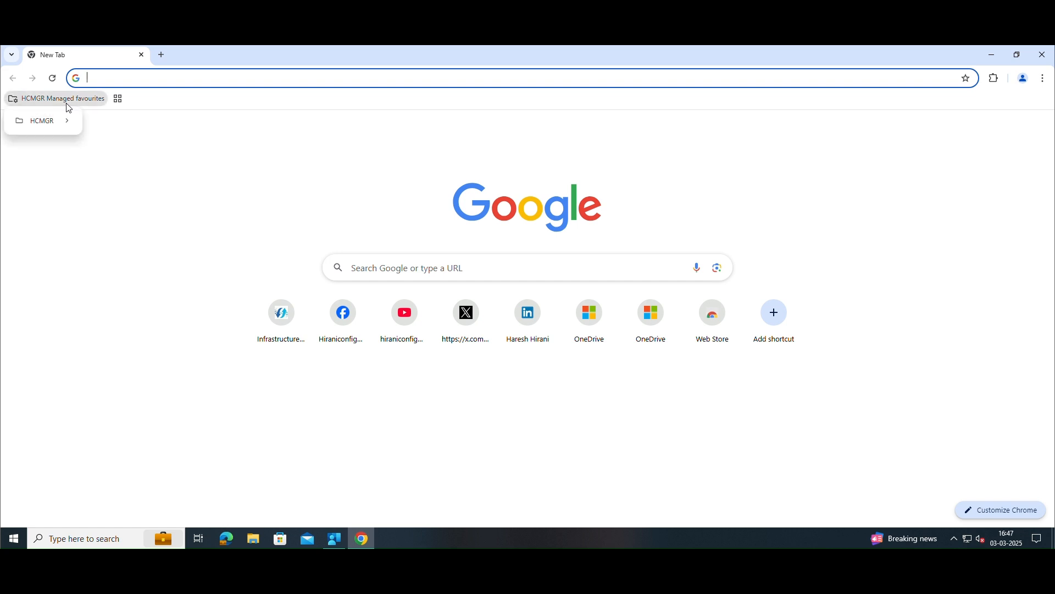
{"action": "mouse_move", "coordinate": [61, 121]}
{"action": "mouse_move", "coordinate": [115, 121]}
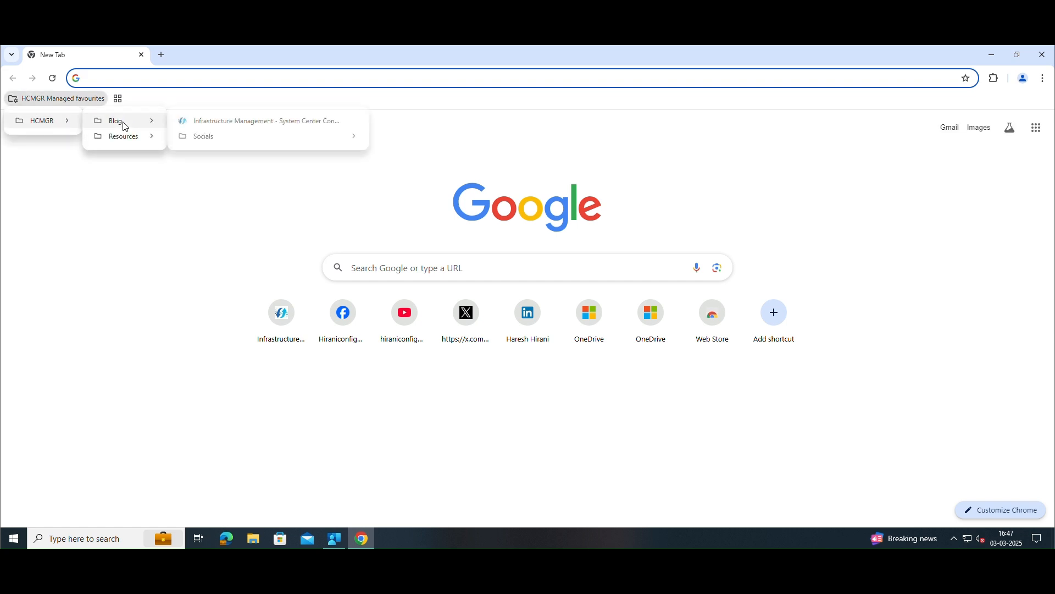
{"action": "middle_click", "coordinate": [204, 122]}
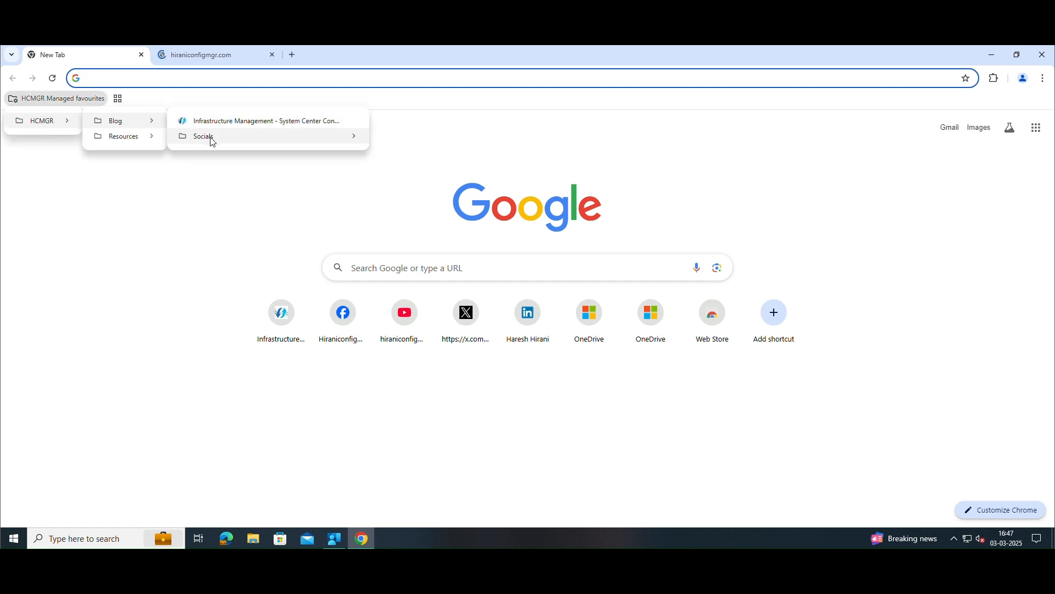
Open the Facebook, YouTube, LinkedIn and X bookmarks from the managed Socials folder in new tabs.
{"action": "mouse_move", "coordinate": [298, 141]}
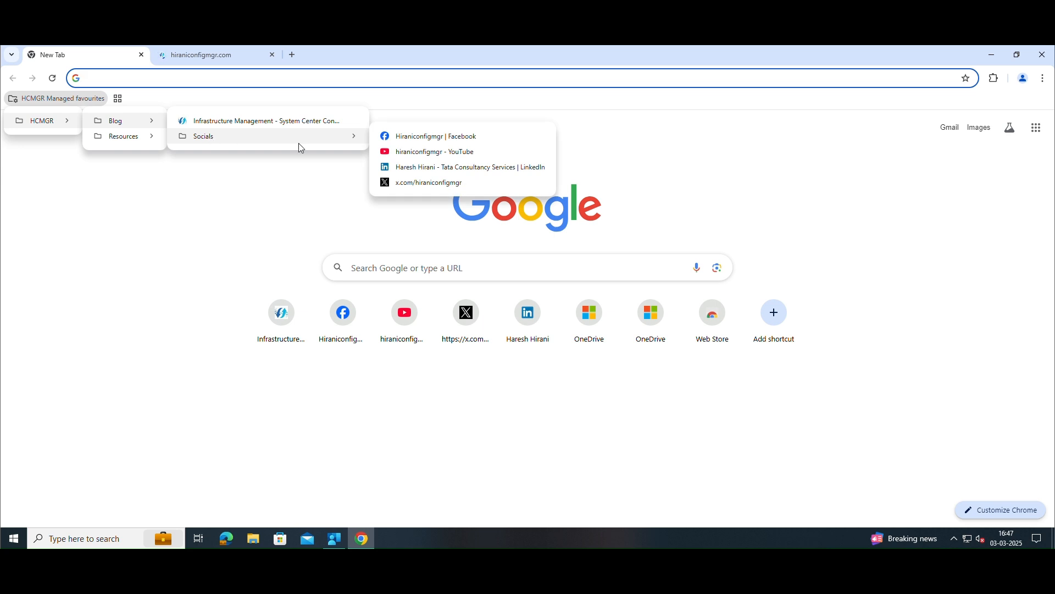
{"action": "middle_click", "coordinate": [452, 152]}
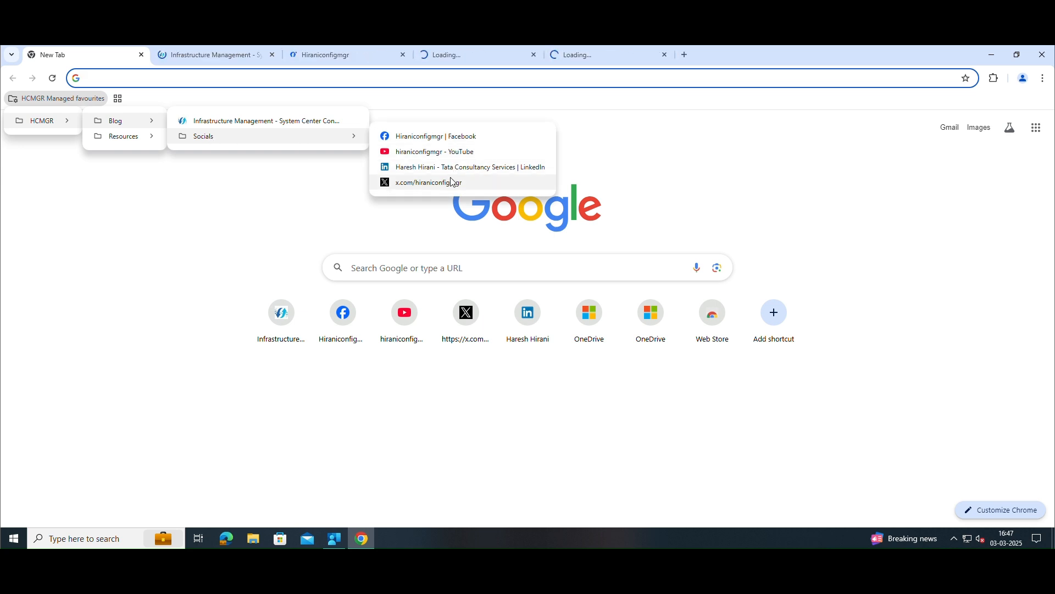
{"action": "middle_click", "coordinate": [449, 182]}
Open both bookmarks of the managed Resources folder, Shared with you - OneDrive and My Notebook, in new tabs.
{"action": "mouse_move", "coordinate": [137, 140]}
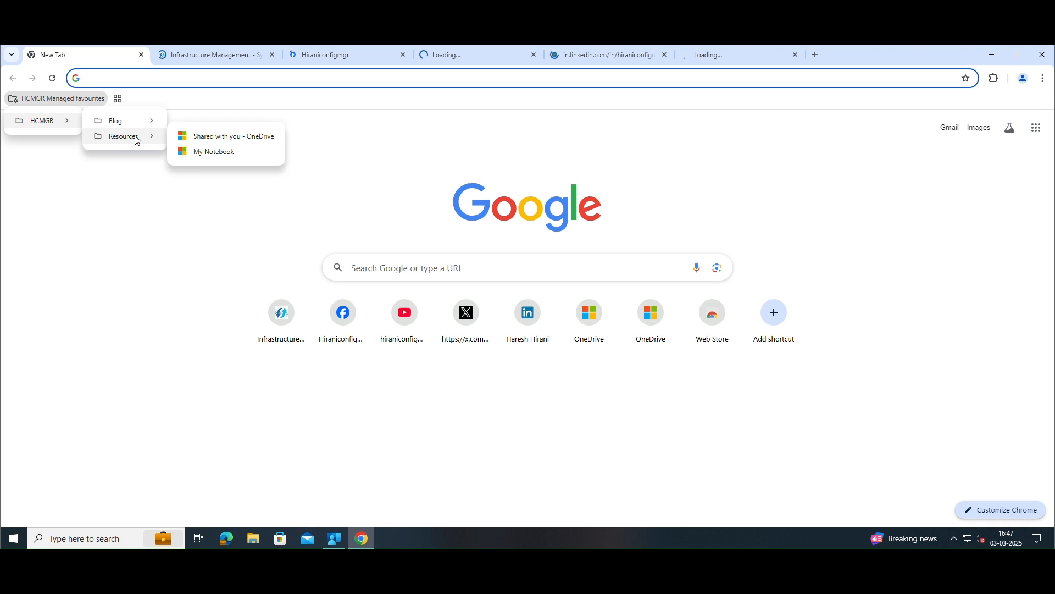
{"action": "middle_click", "coordinate": [193, 137]}
{"action": "middle_click", "coordinate": [203, 154]}
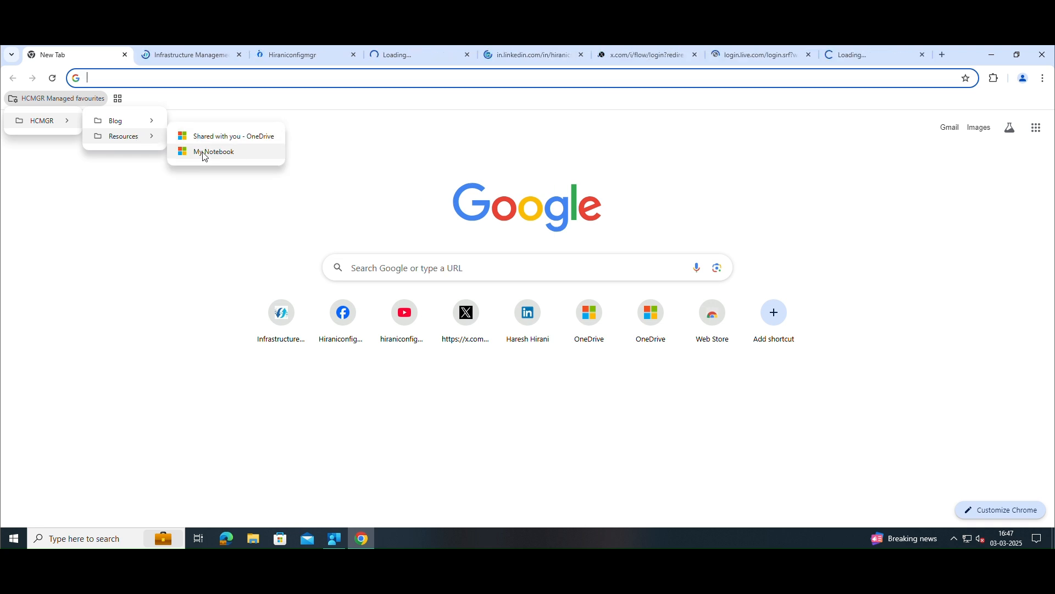
Check the pages loaded from the managed bookmarks, viewing the blog, Facebook and YouTube tabs.
{"action": "left_click", "coordinate": [306, 55]}
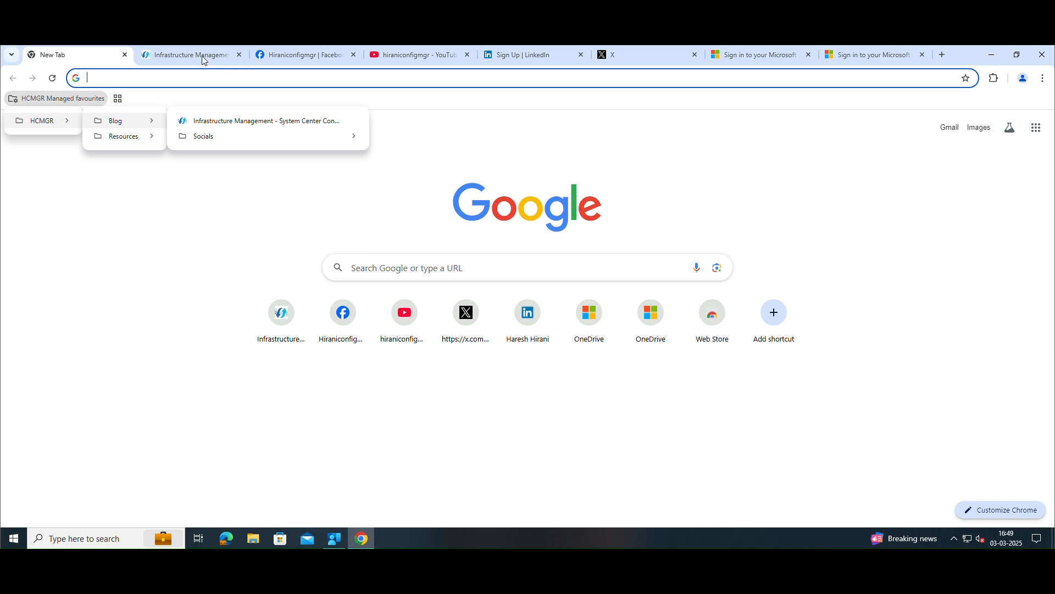
{"action": "left_click", "coordinate": [204, 60]}
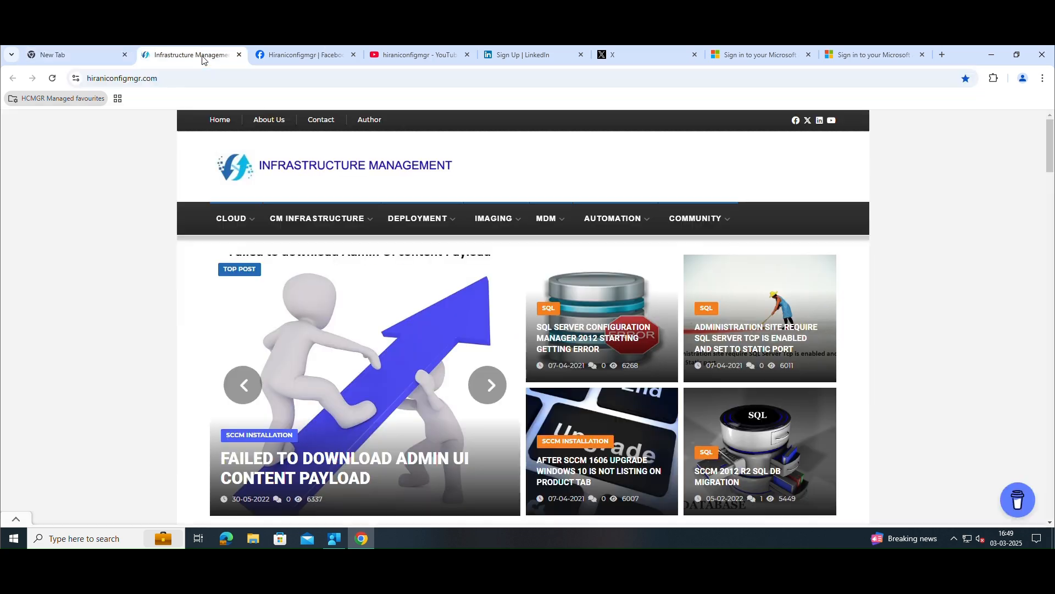
{"action": "left_click", "coordinate": [282, 54]}
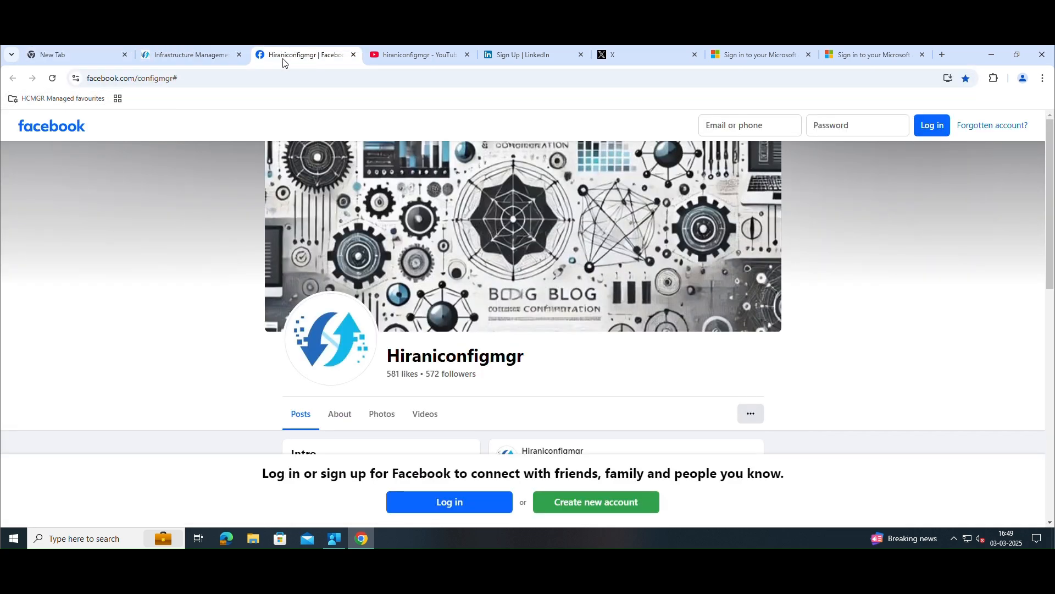
{"action": "left_click", "coordinate": [407, 57]}
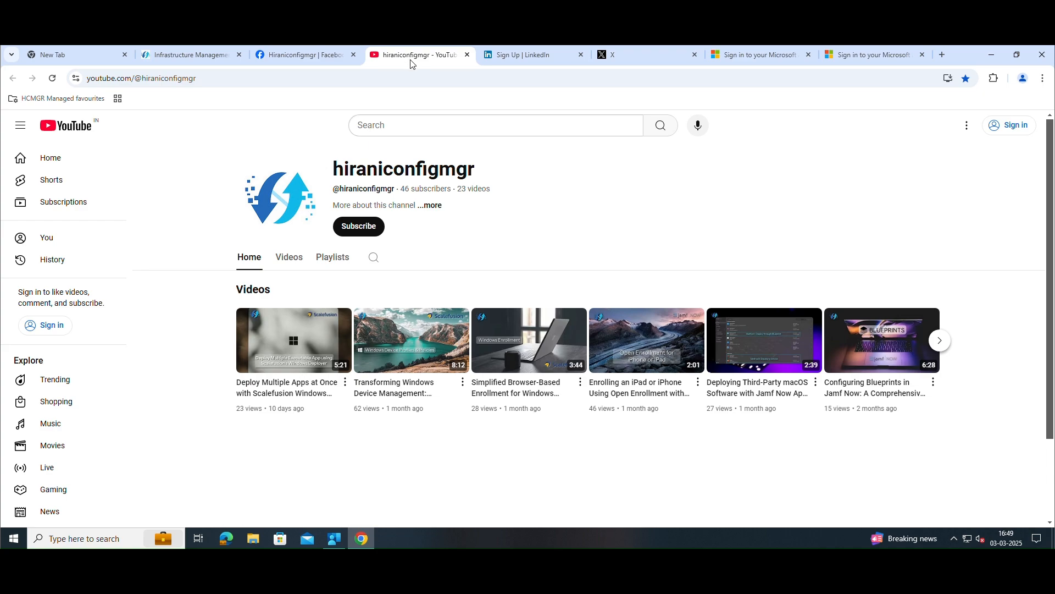